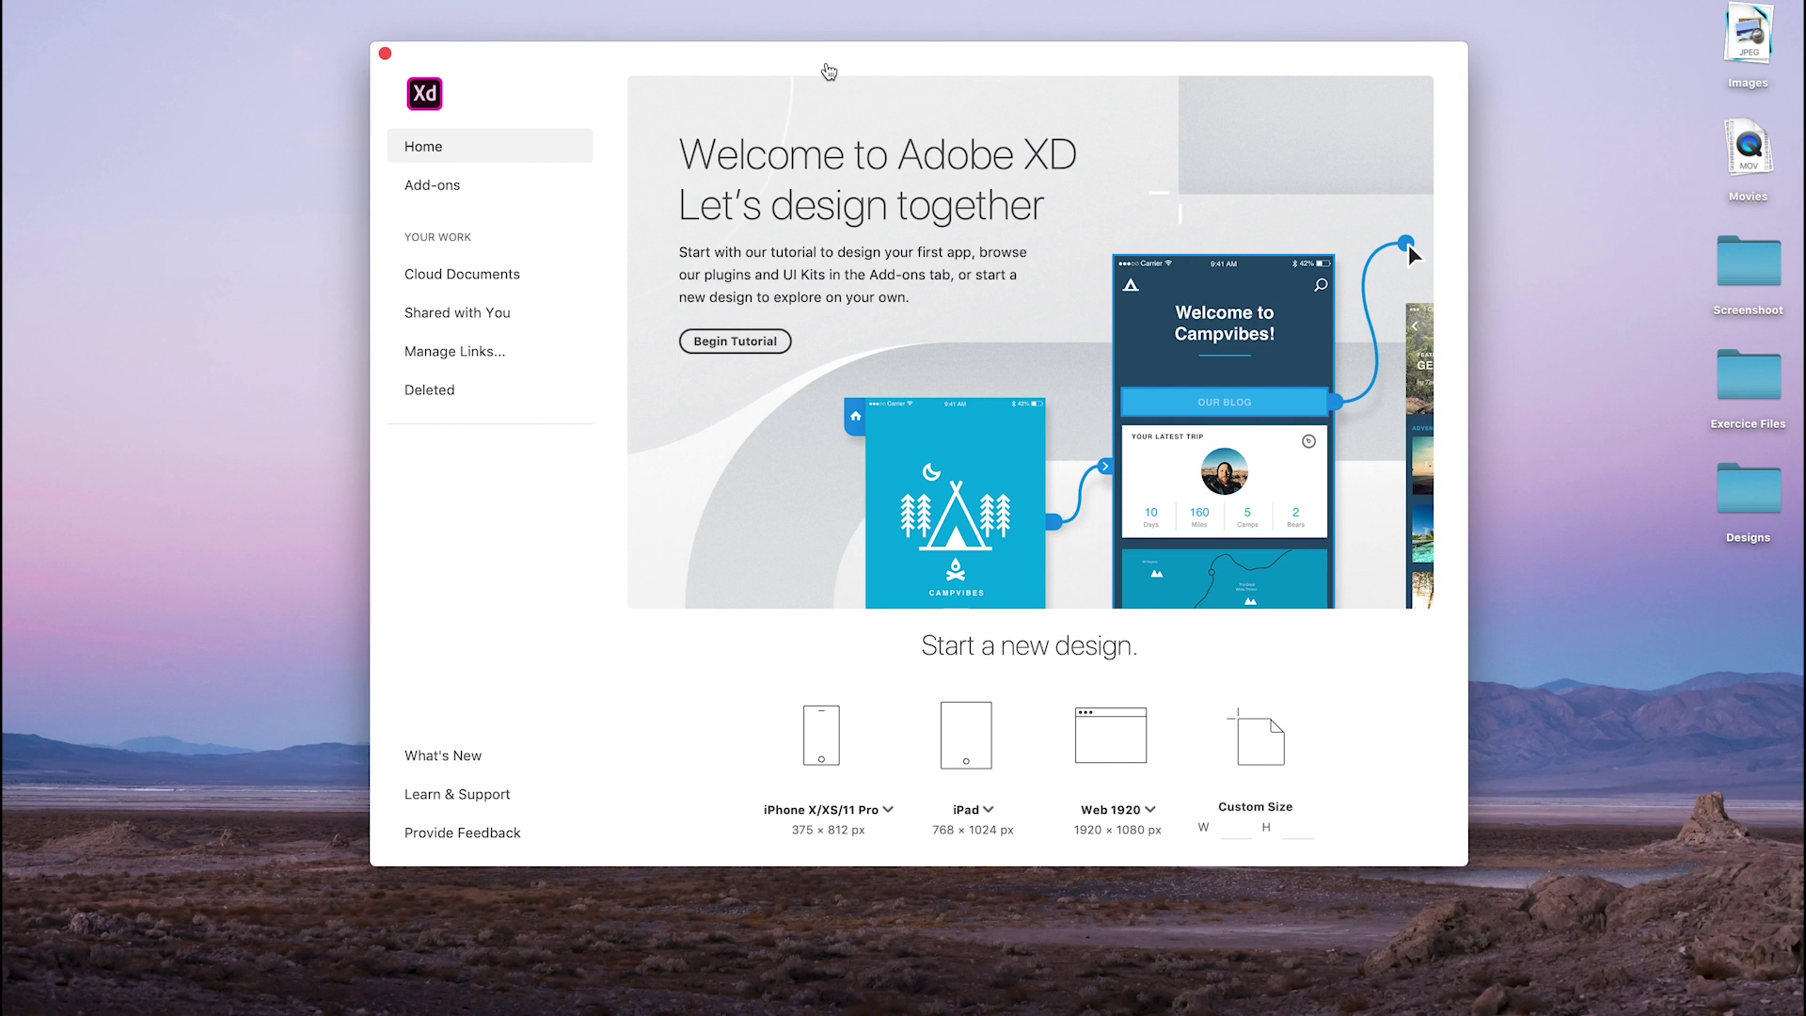
Open the beginner tutorial document and look through its keyboard shortcuts and numbered lesson artboards
{"action": "left_click", "coordinate": [730, 343]}
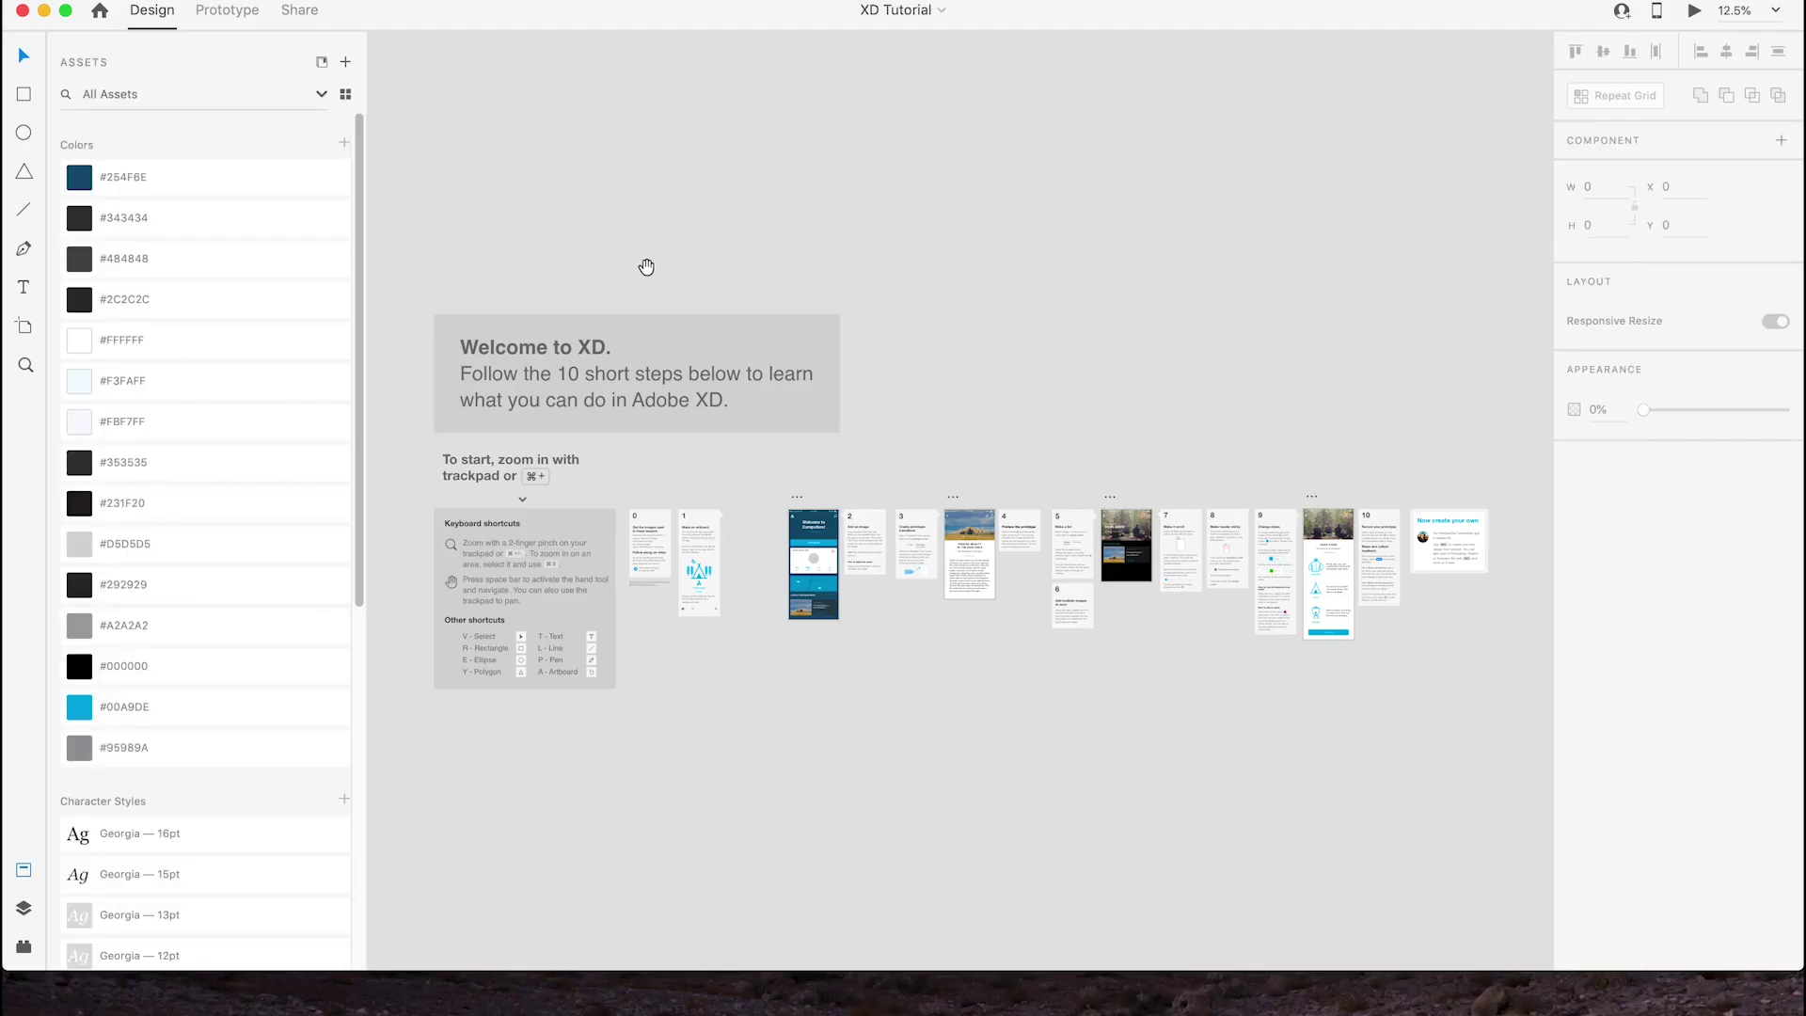
{"action": "left_click_drag", "start_coordinate": [653, 266], "coordinate": [1032, 161]}
{"action": "key", "text": "super+plus"}
{"action": "scroll", "coordinate": [1032, 172], "scroll_direction": "down", "scroll_amount": 2}
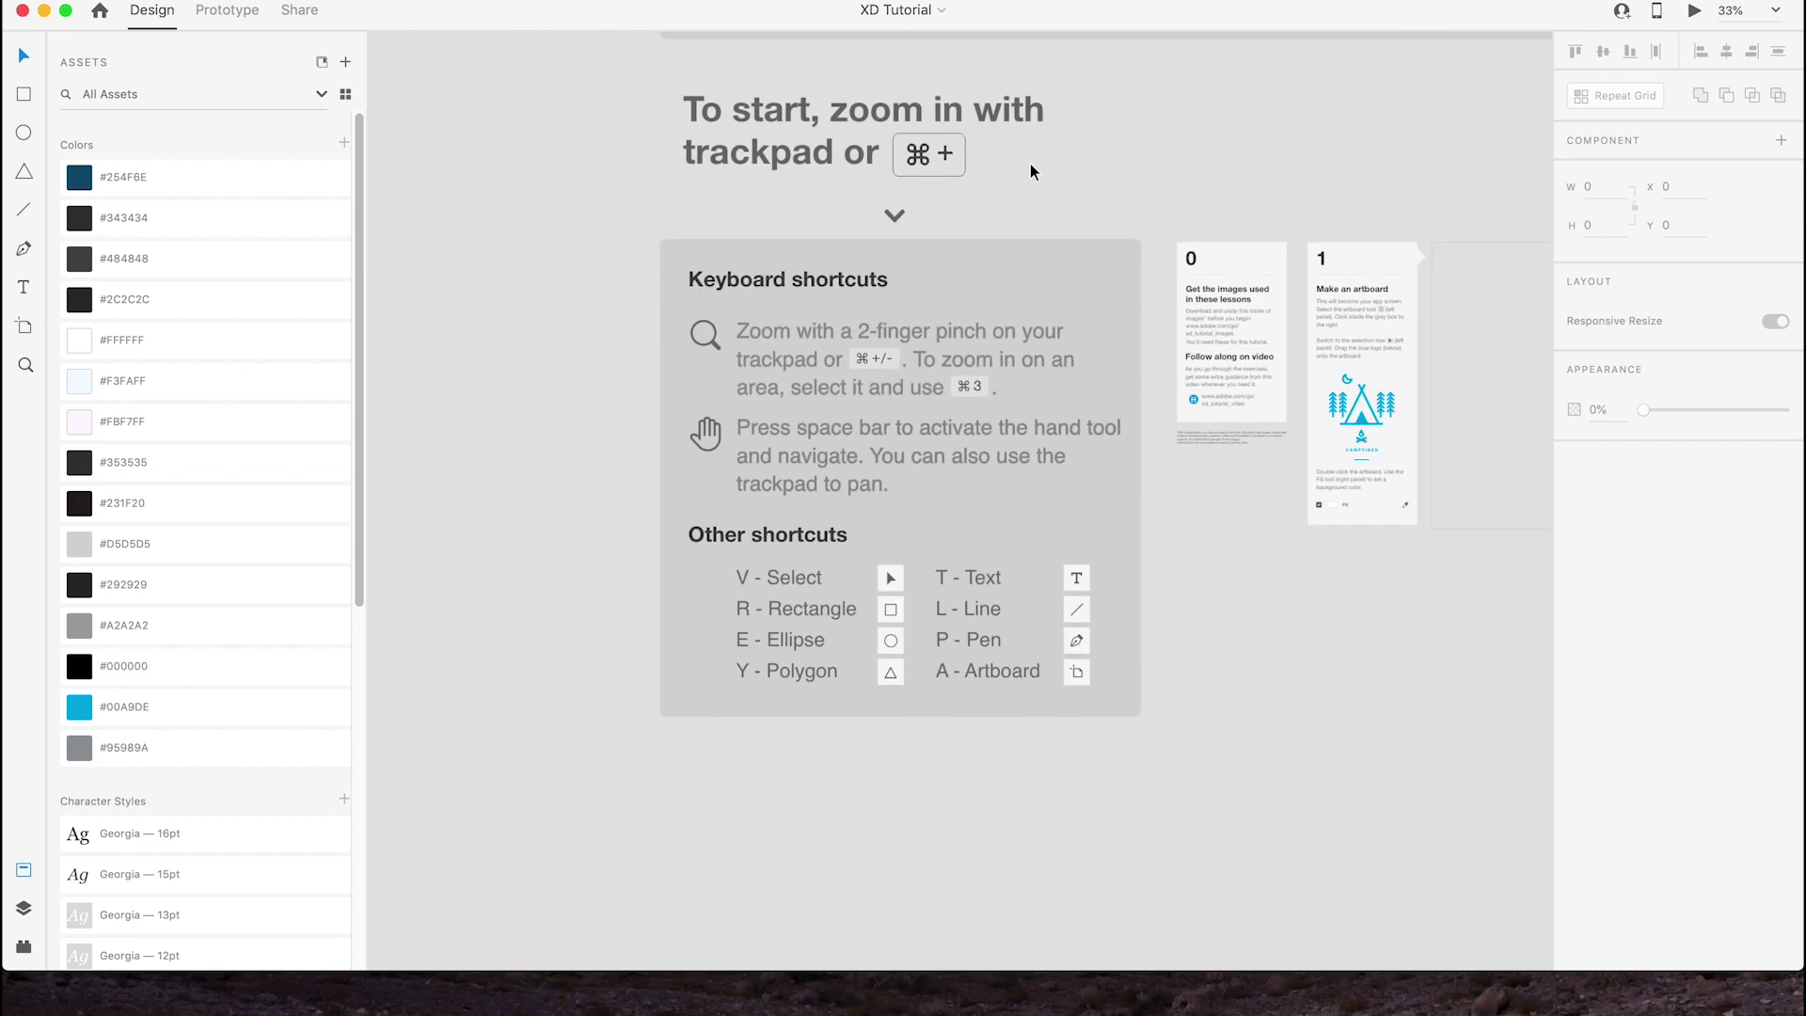
{"action": "scroll", "coordinate": [1149, 266], "scroll_direction": "right", "scroll_amount": 6}
{"action": "left_click_drag", "start_coordinate": [1149, 267], "coordinate": [677, 235]}
{"action": "left_click_drag", "start_coordinate": [1075, 282], "coordinate": [655, 285]}
{"action": "left_click_drag", "start_coordinate": [1082, 323], "coordinate": [1128, 310]}
{"action": "left_click_drag", "start_coordinate": [389, 282], "coordinate": [1132, 271]}
{"action": "scroll", "coordinate": [1132, 271], "scroll_direction": "left", "scroll_amount": 12}
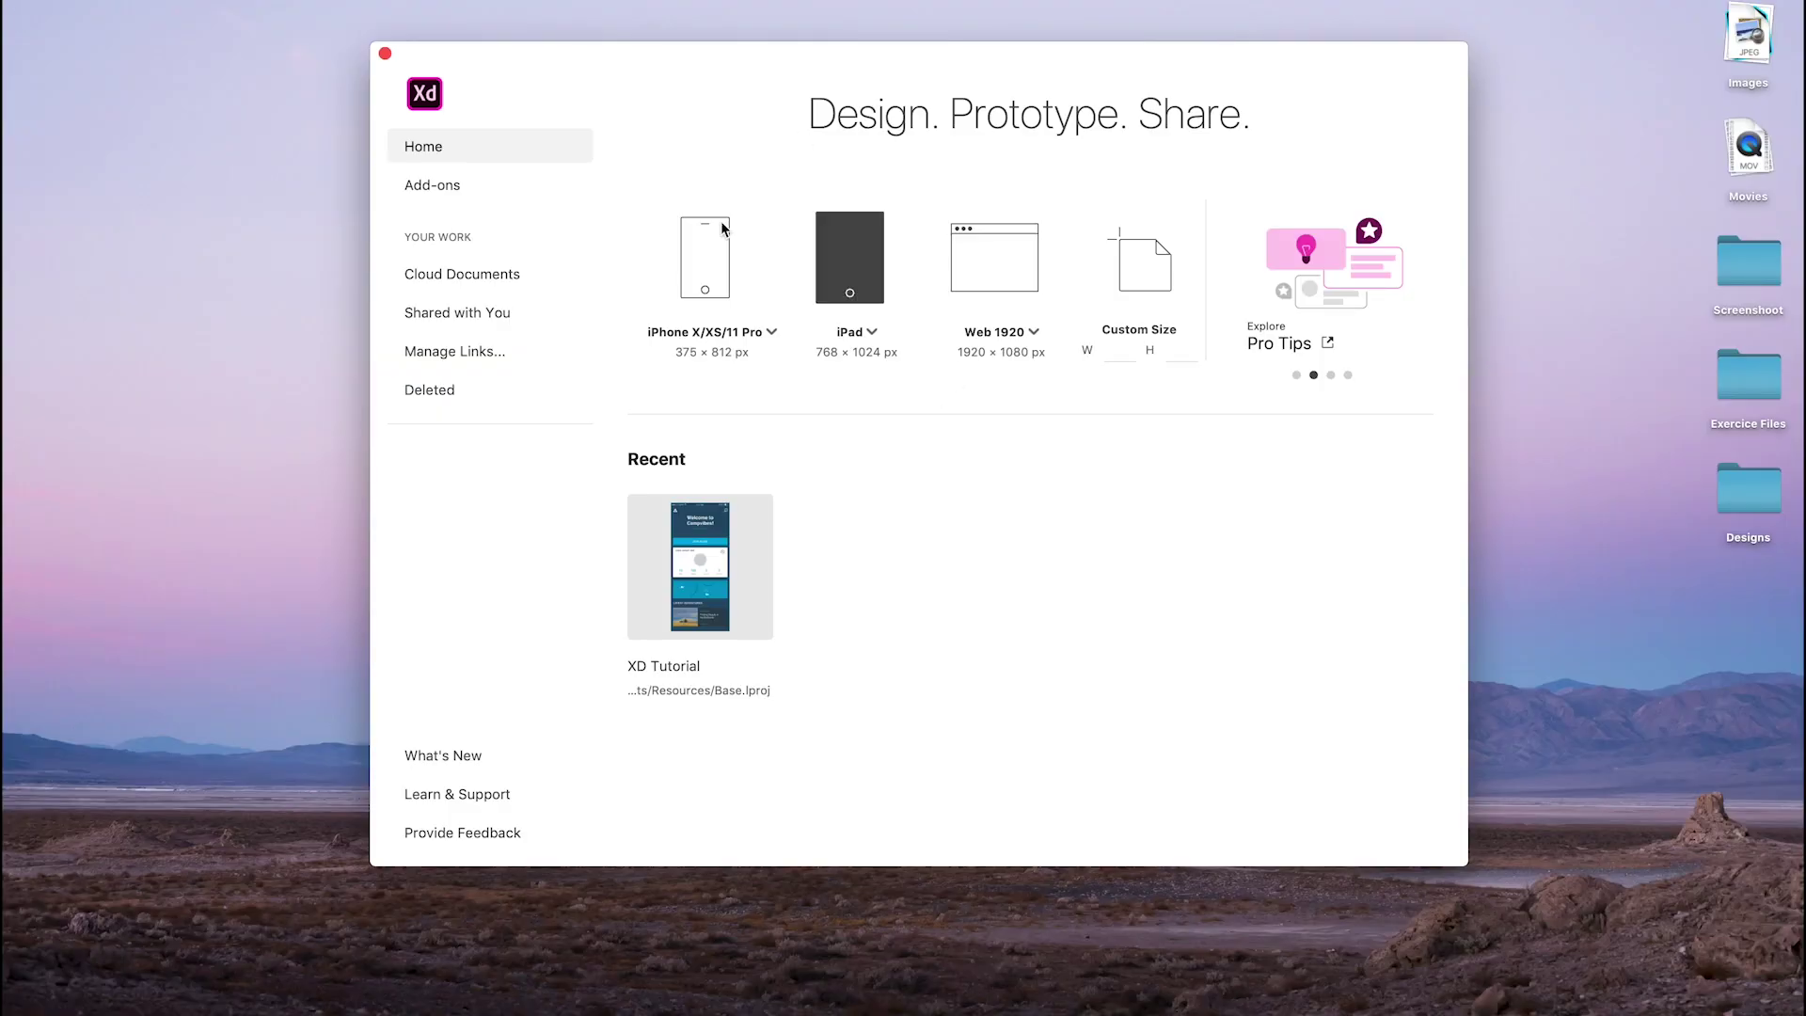
Browse the add-ons and the Adobe web page of UI kits and plugins, and close the browser window
{"action": "left_click", "coordinate": [448, 186]}
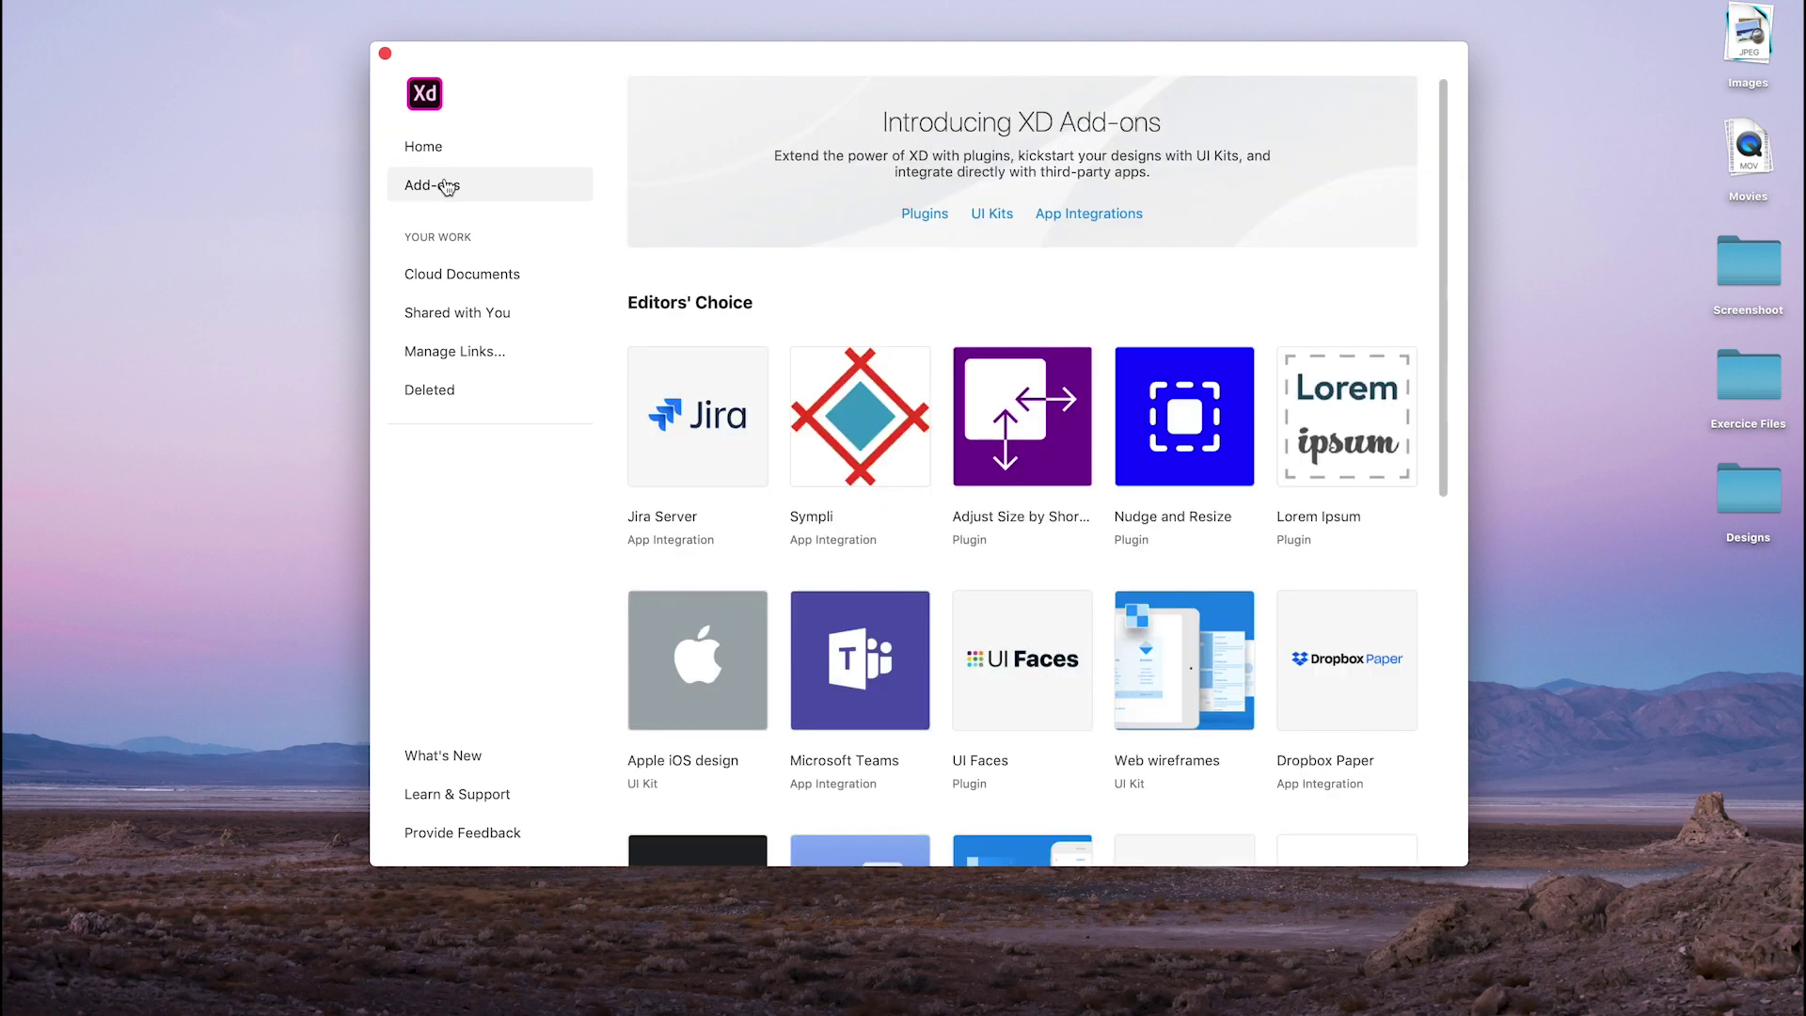
{"action": "left_click", "coordinate": [973, 216]}
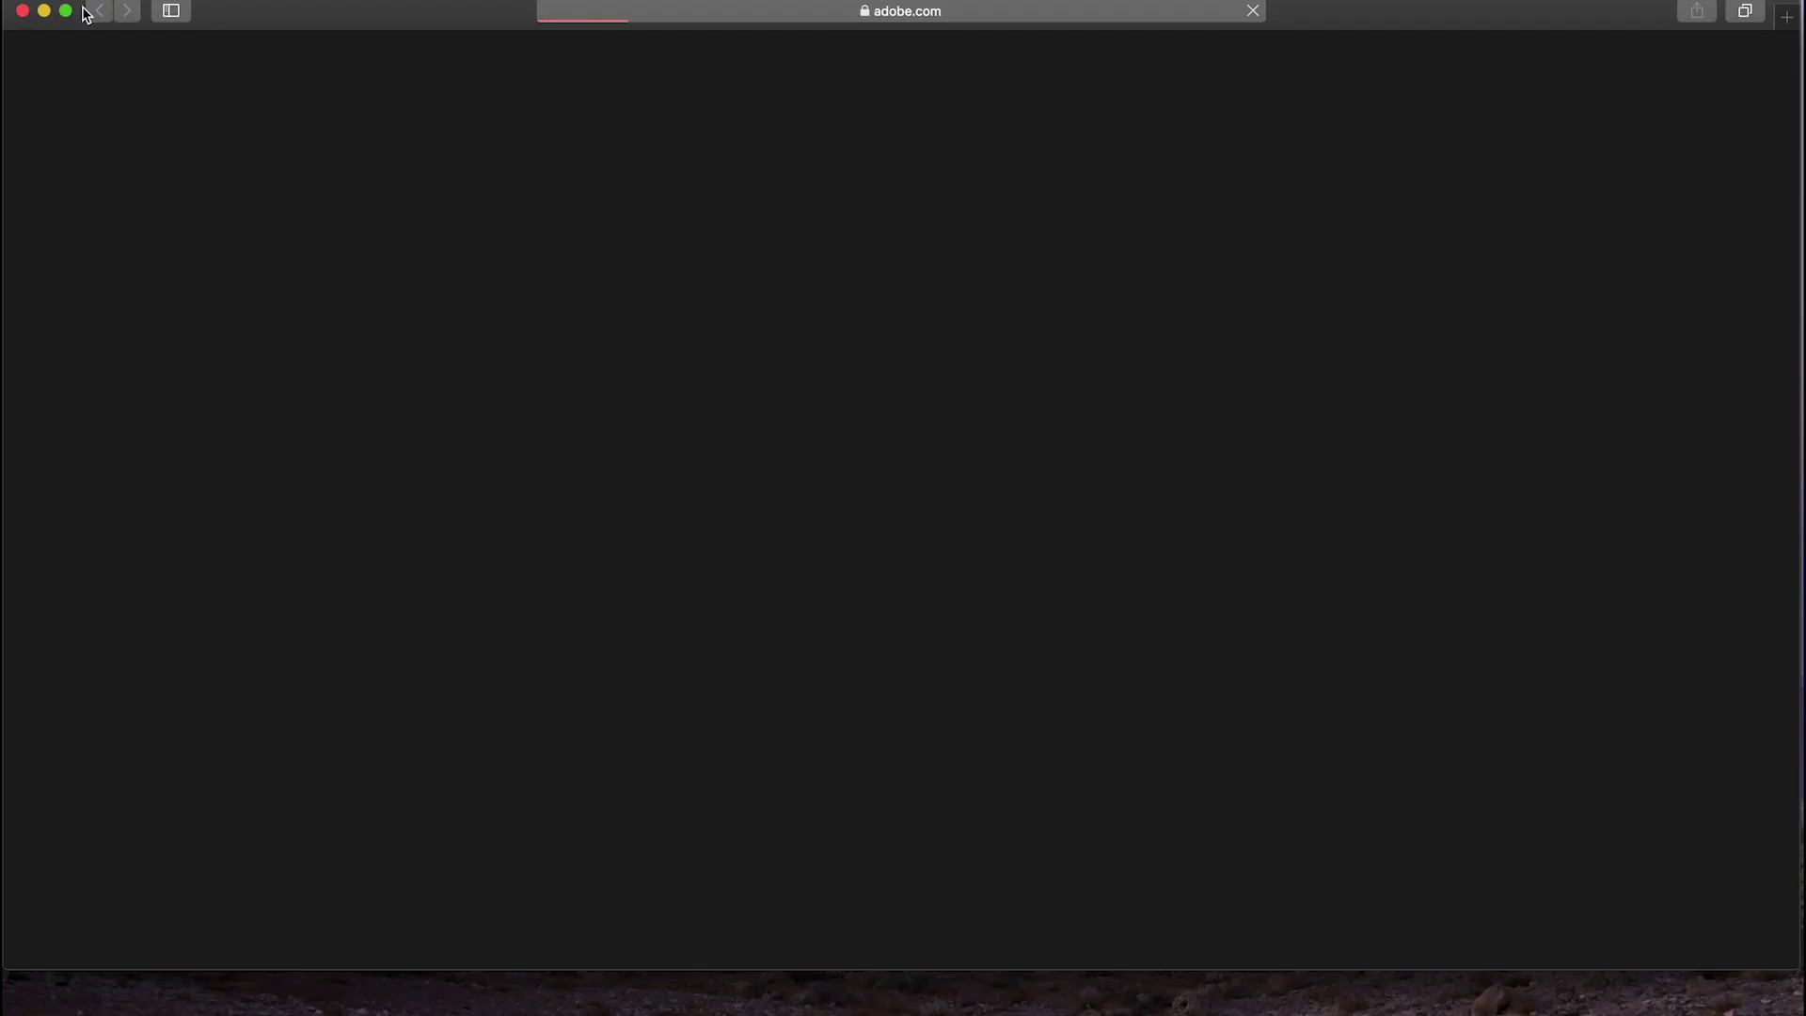
{"action": "scroll", "coordinate": [1160, 439], "scroll_direction": "down", "scroll_amount": 15}
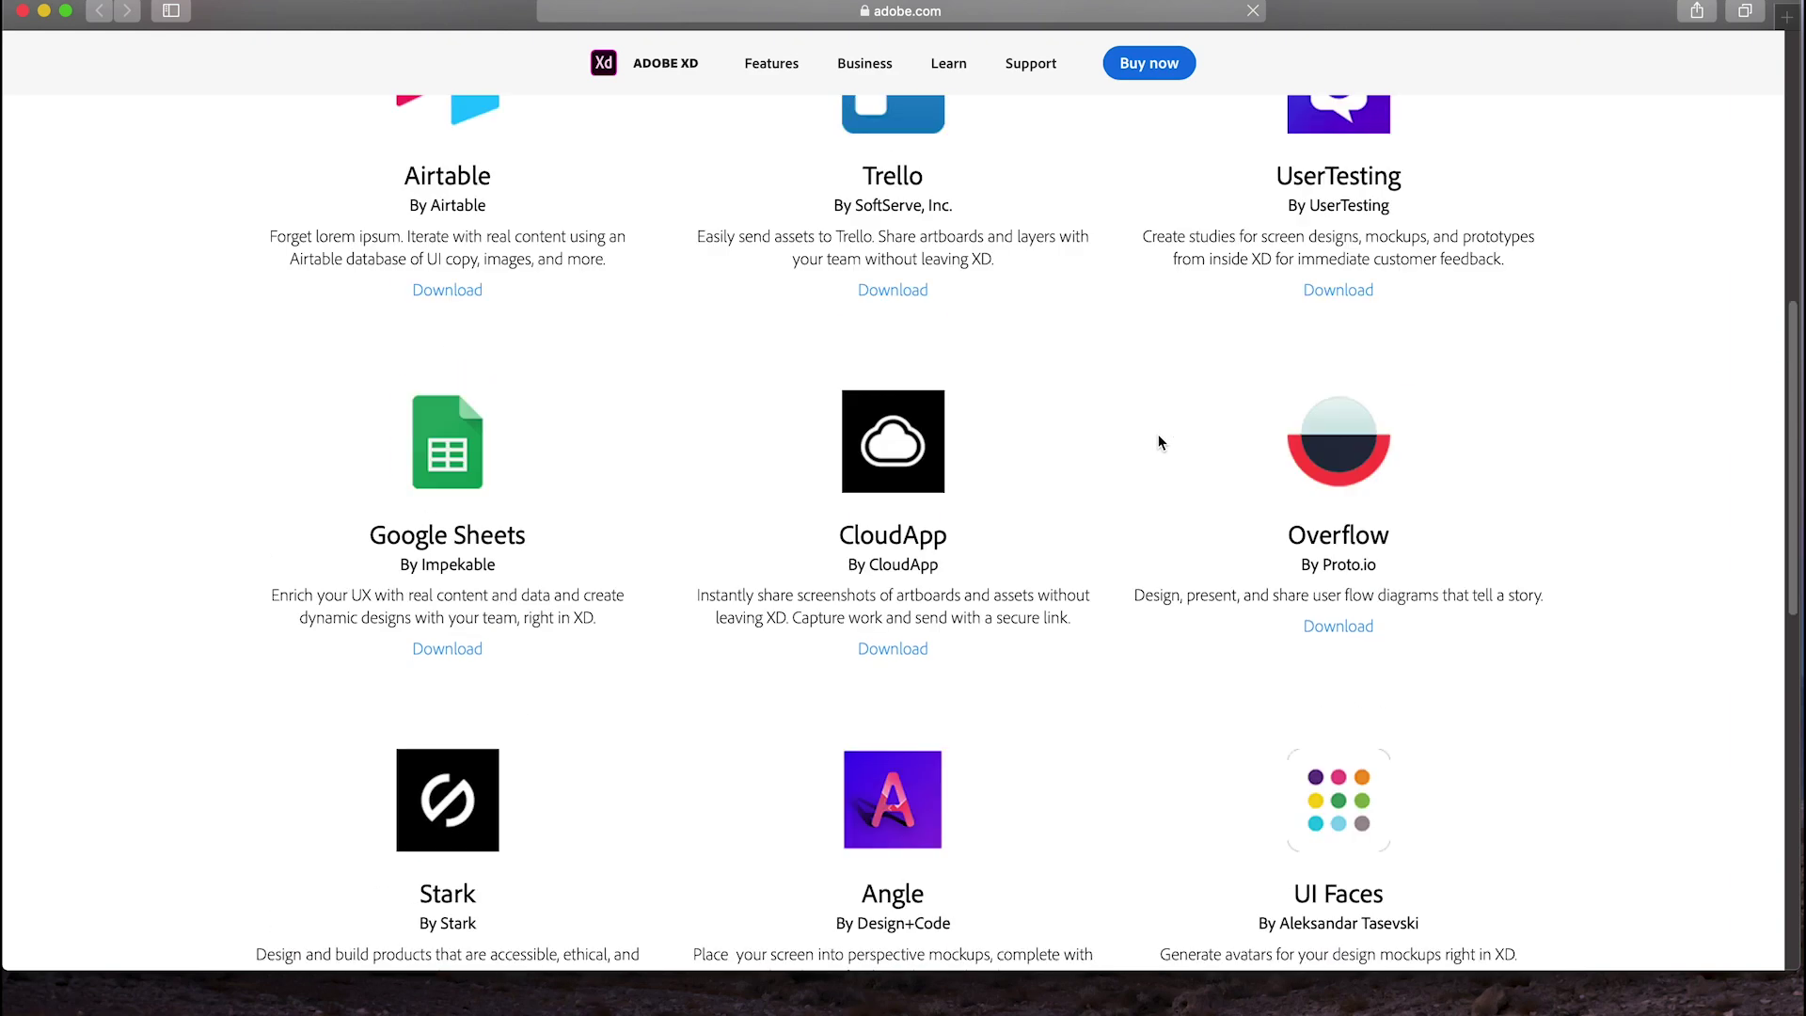
{"action": "left_click", "coordinate": [22, 10]}
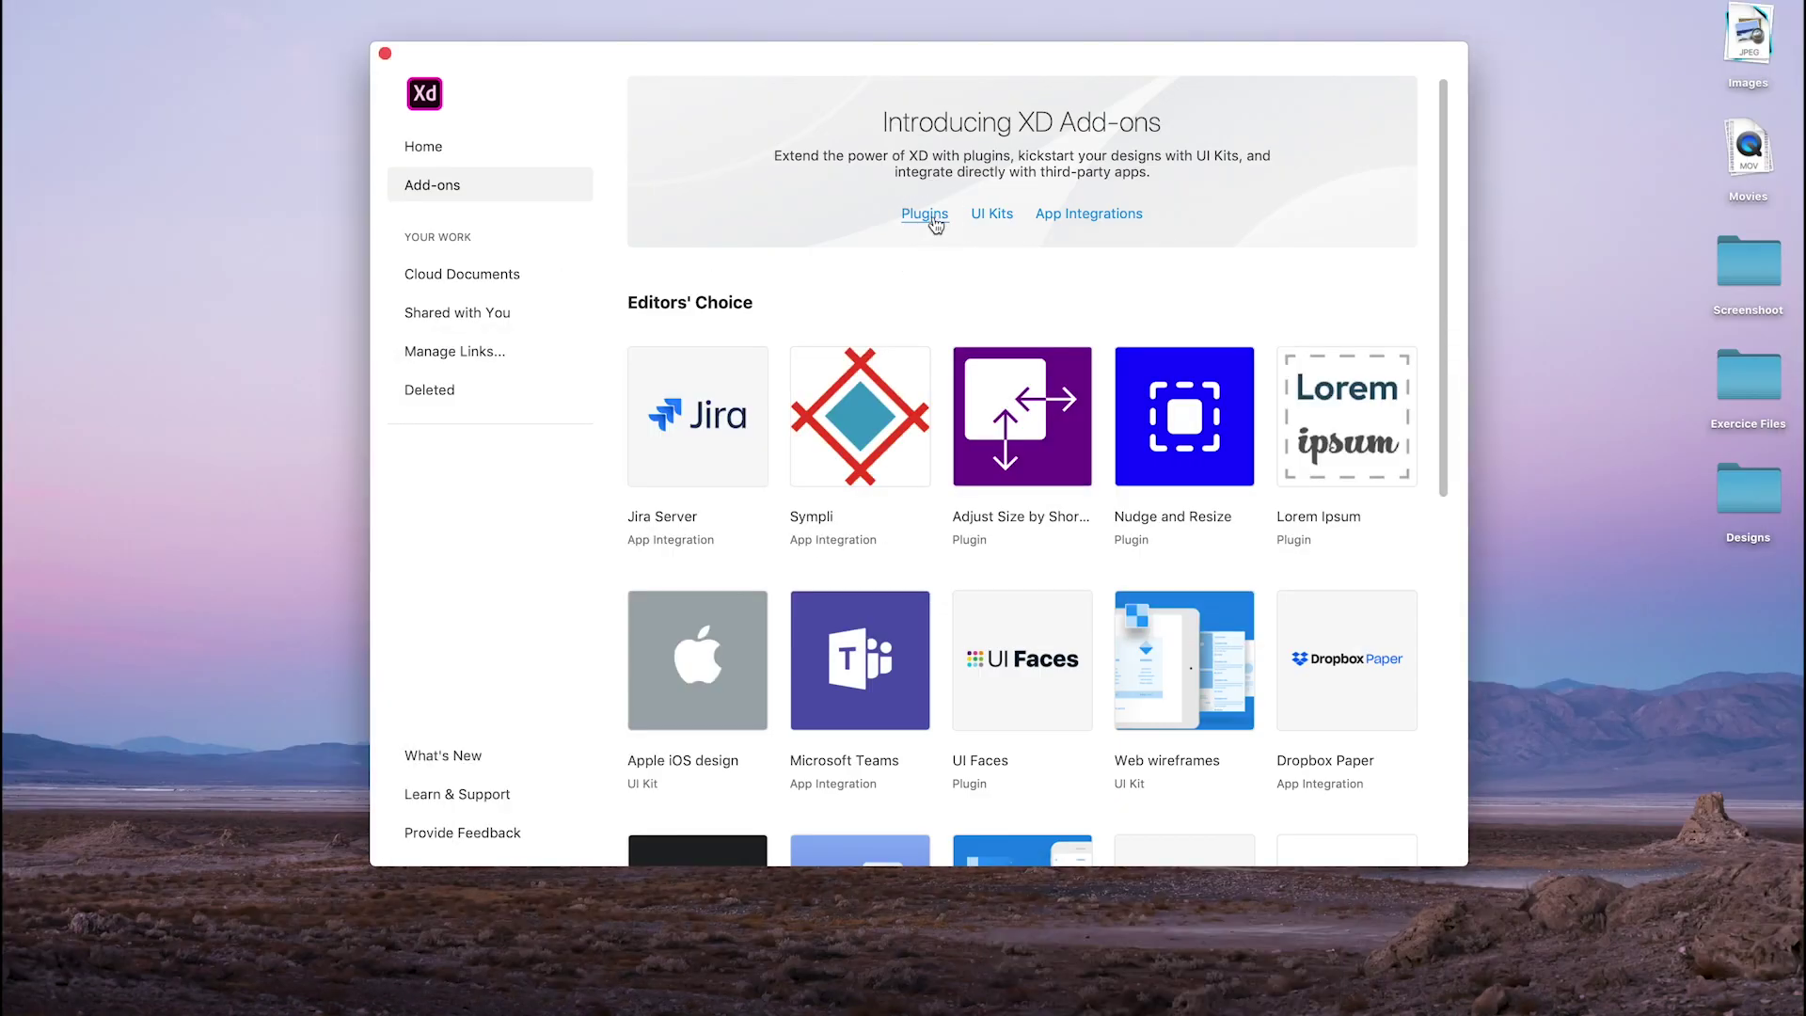
View the Cloud Documents list and the documents shared with the account
{"action": "left_click", "coordinate": [461, 275]}
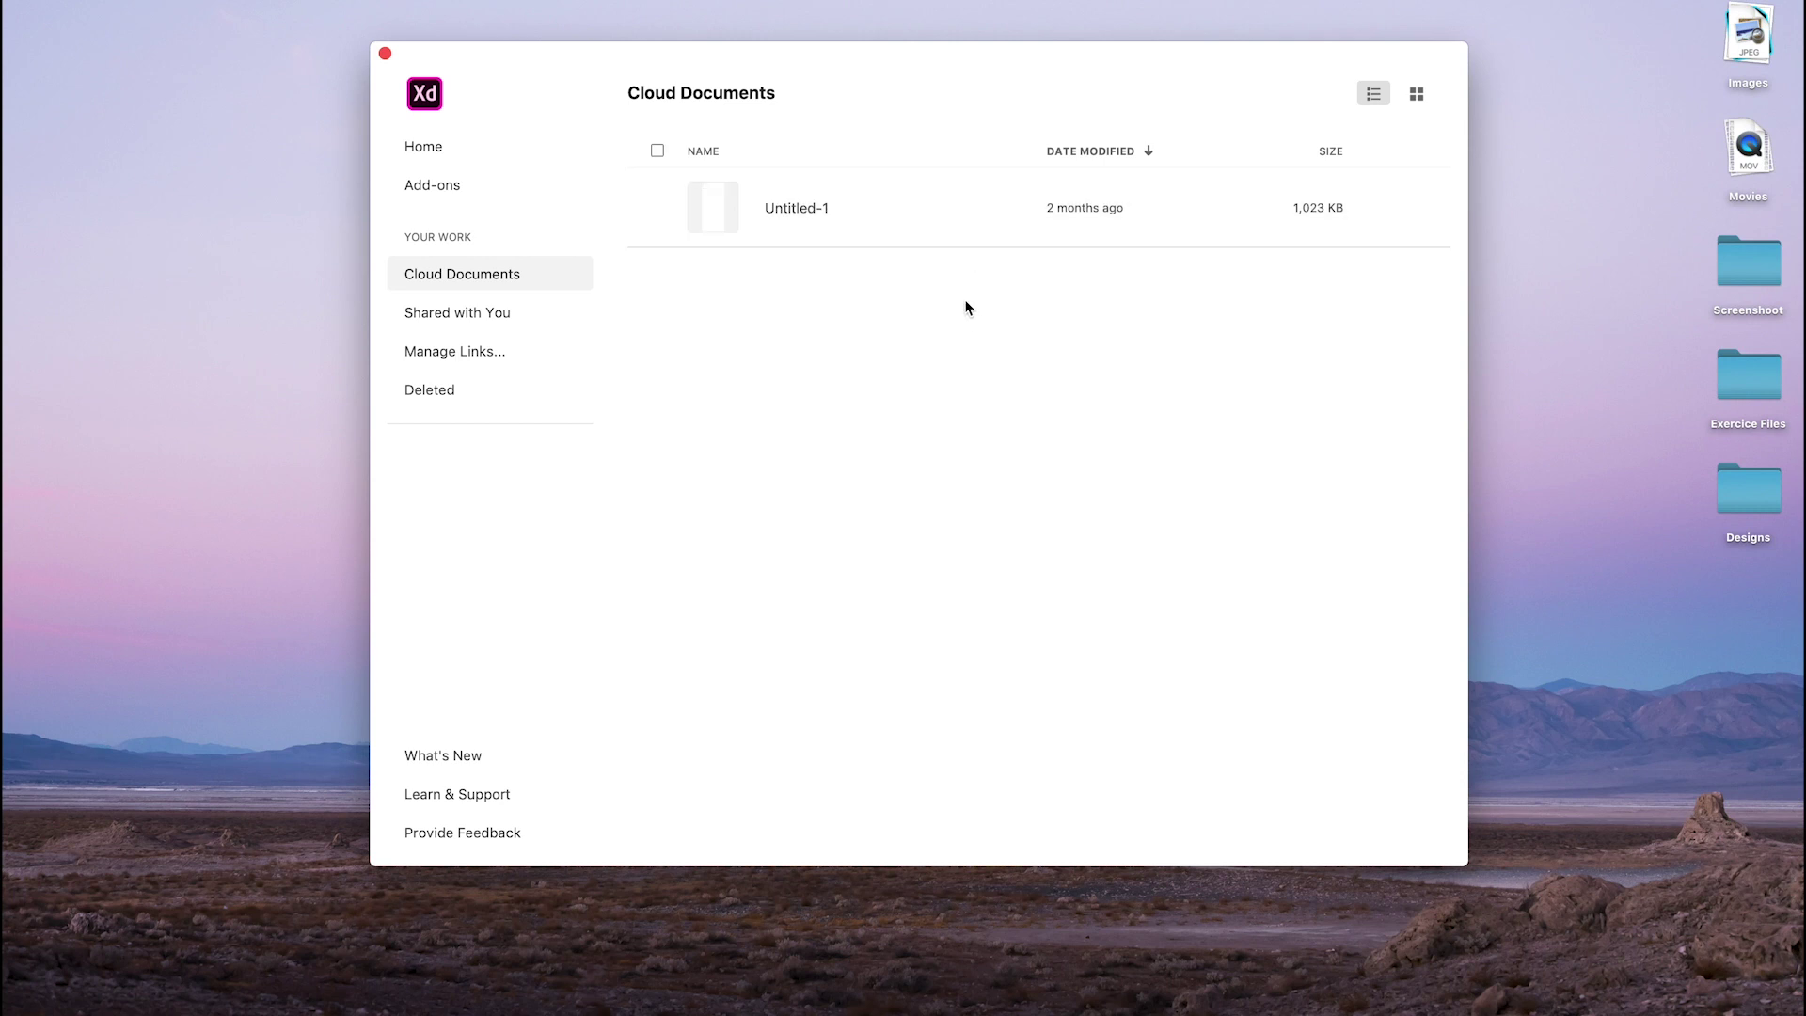
{"action": "left_click", "coordinate": [465, 316]}
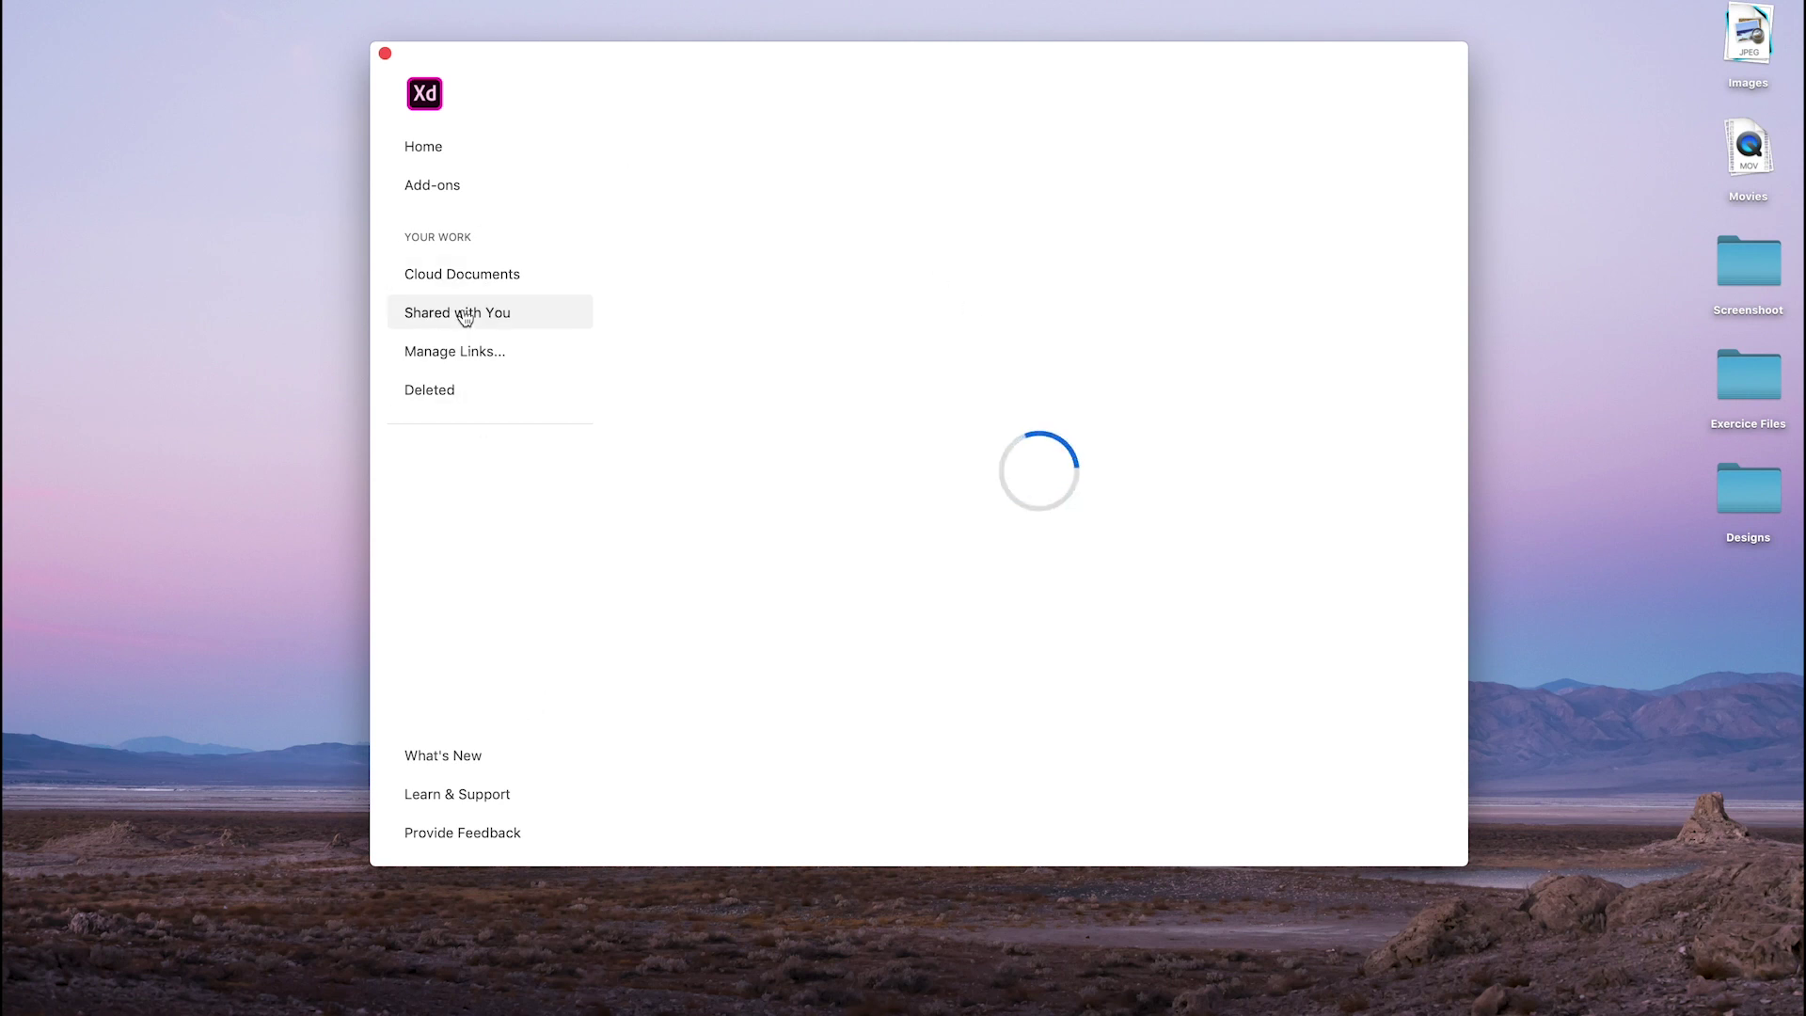
Read the What's New page, highlighting the May 19, 2020 date and the feature headings through Audio Playback, and minimize the browser
{"action": "left_click", "coordinate": [471, 756]}
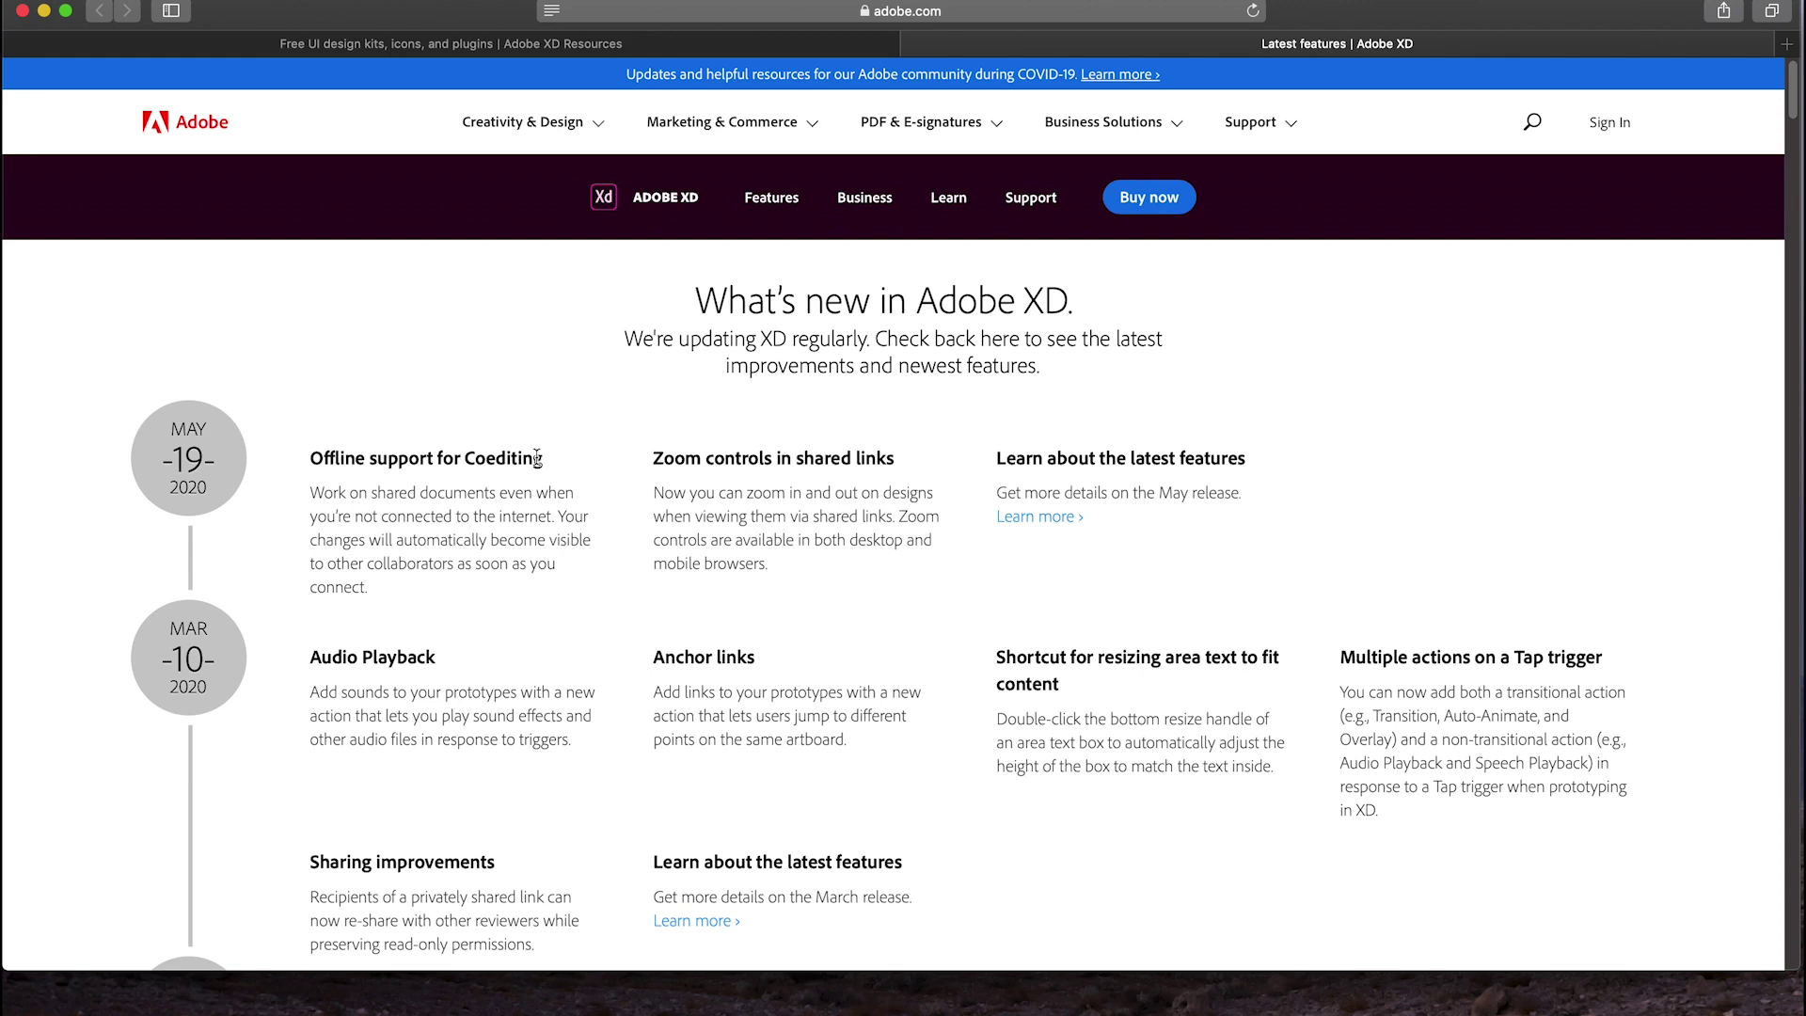
{"action": "left_click_drag", "start_coordinate": [174, 428], "coordinate": [222, 497]}
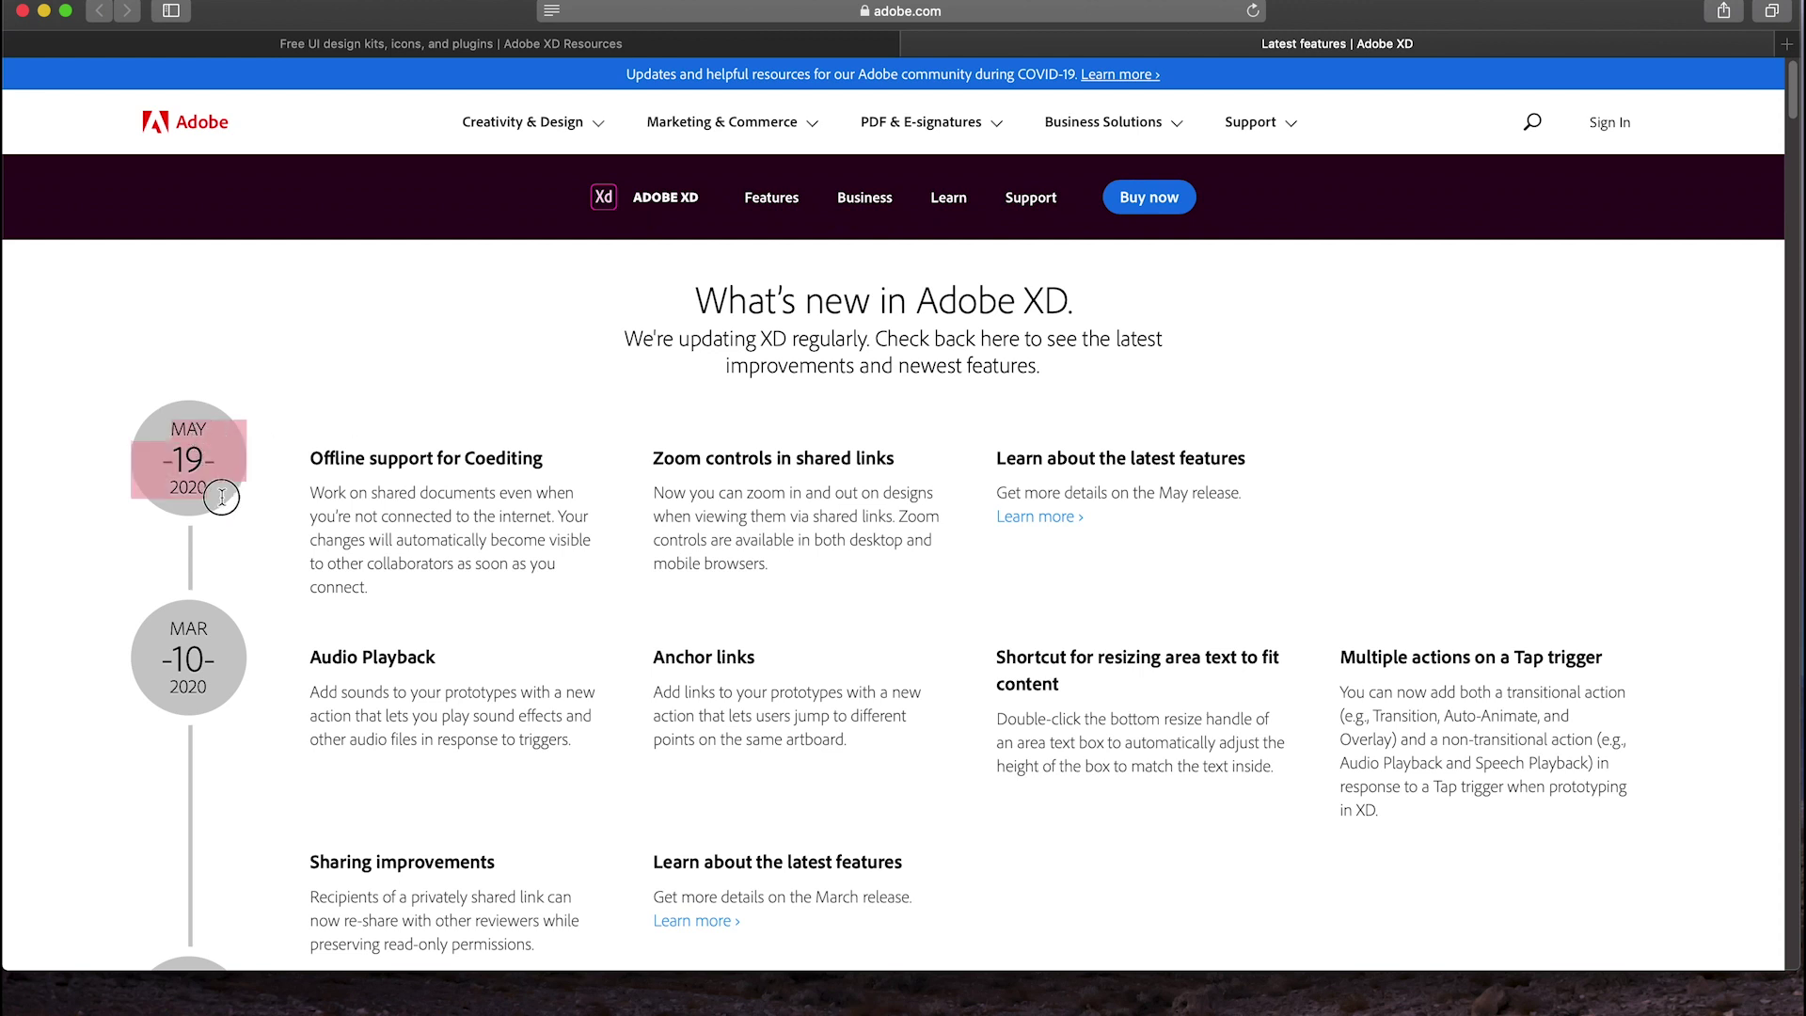
{"action": "left_click_drag", "start_coordinate": [324, 457], "coordinate": [527, 459]}
{"action": "left_click_drag", "start_coordinate": [665, 457], "coordinate": [849, 456]}
{"action": "left_click_drag", "start_coordinate": [995, 457], "coordinate": [1285, 461]}
{"action": "left_click_drag", "start_coordinate": [311, 658], "coordinate": [464, 657]}
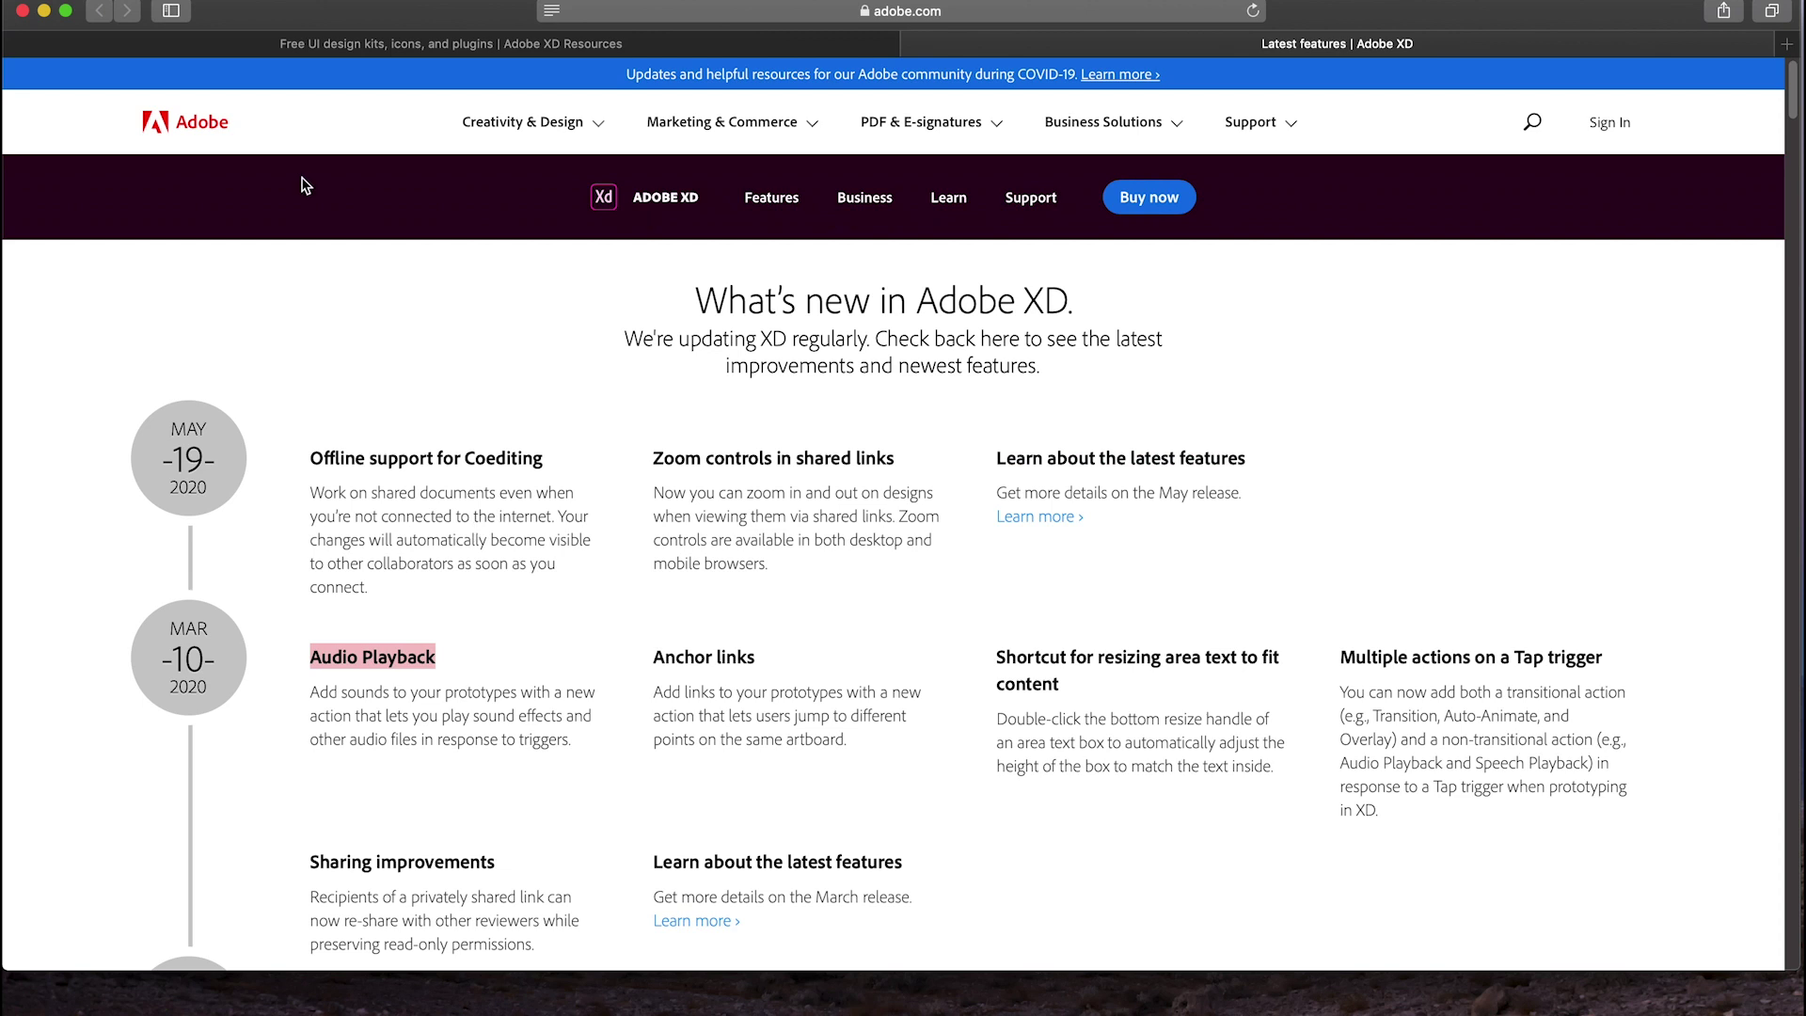
{"action": "left_click", "coordinate": [44, 10]}
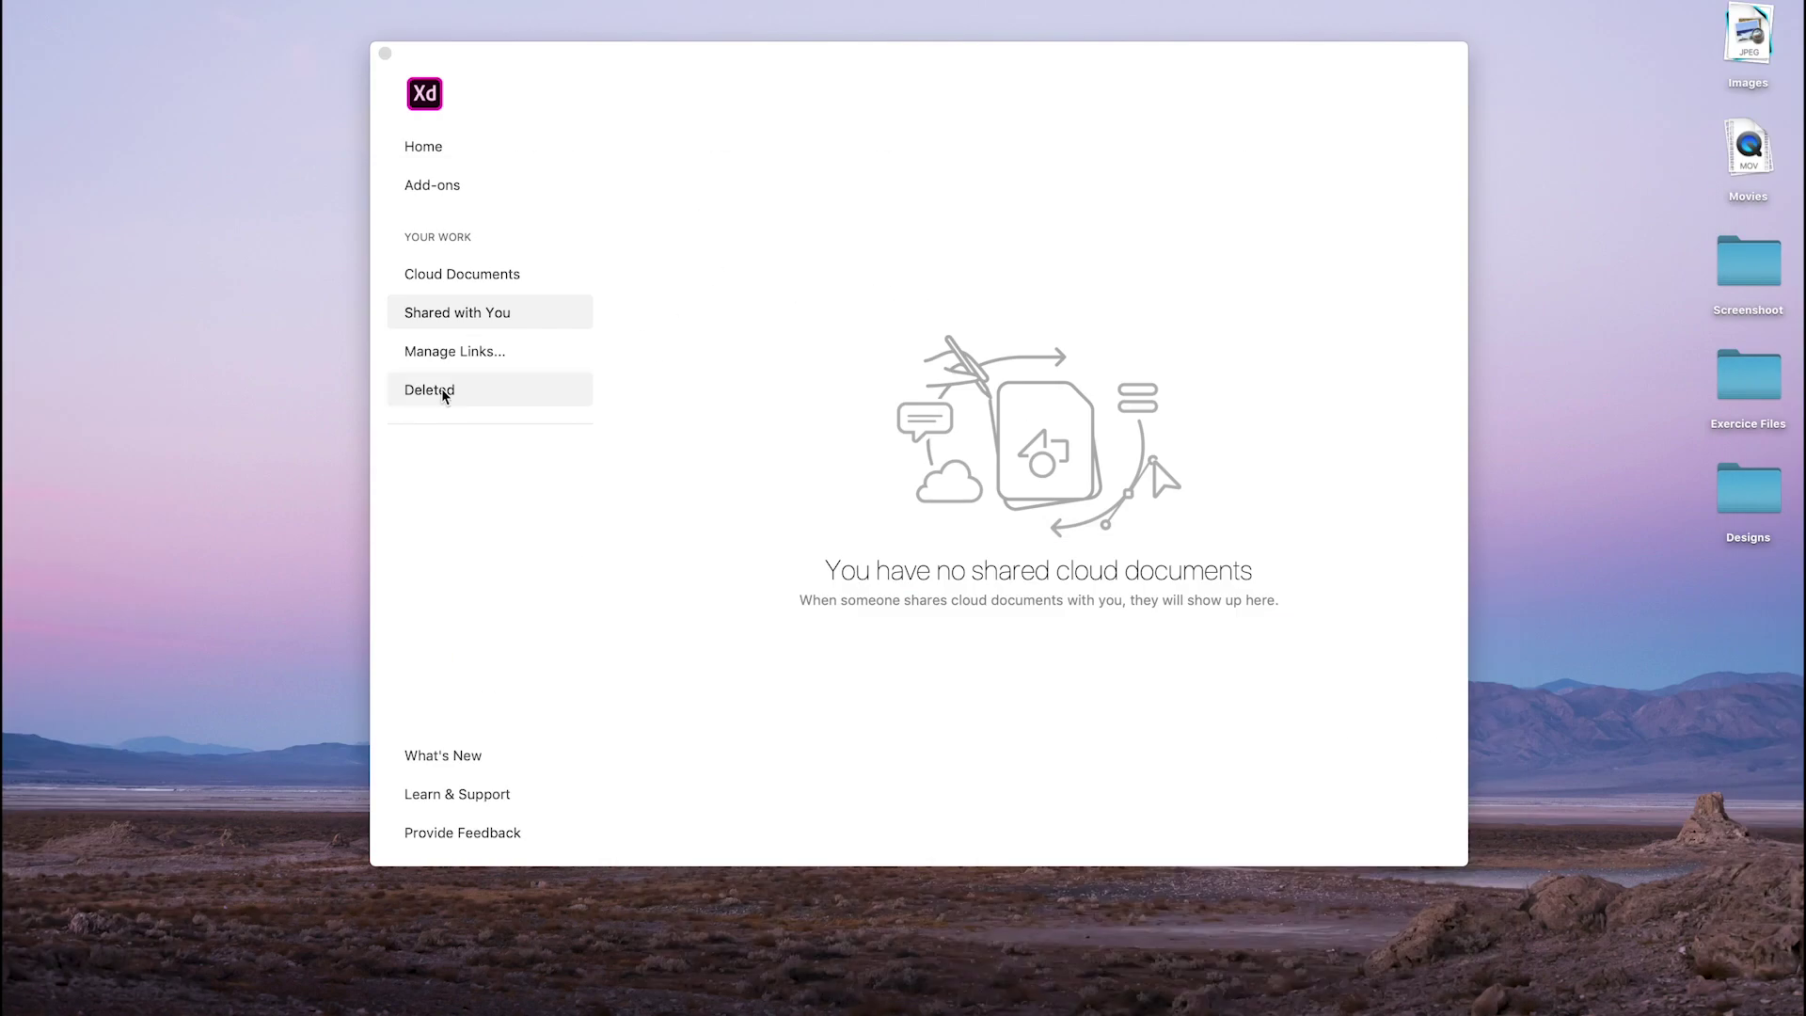
View the Adobe XD Learn & Support page and minimize the browser
{"action": "left_click", "coordinate": [423, 798]}
{"action": "left_click", "coordinate": [422, 798]}
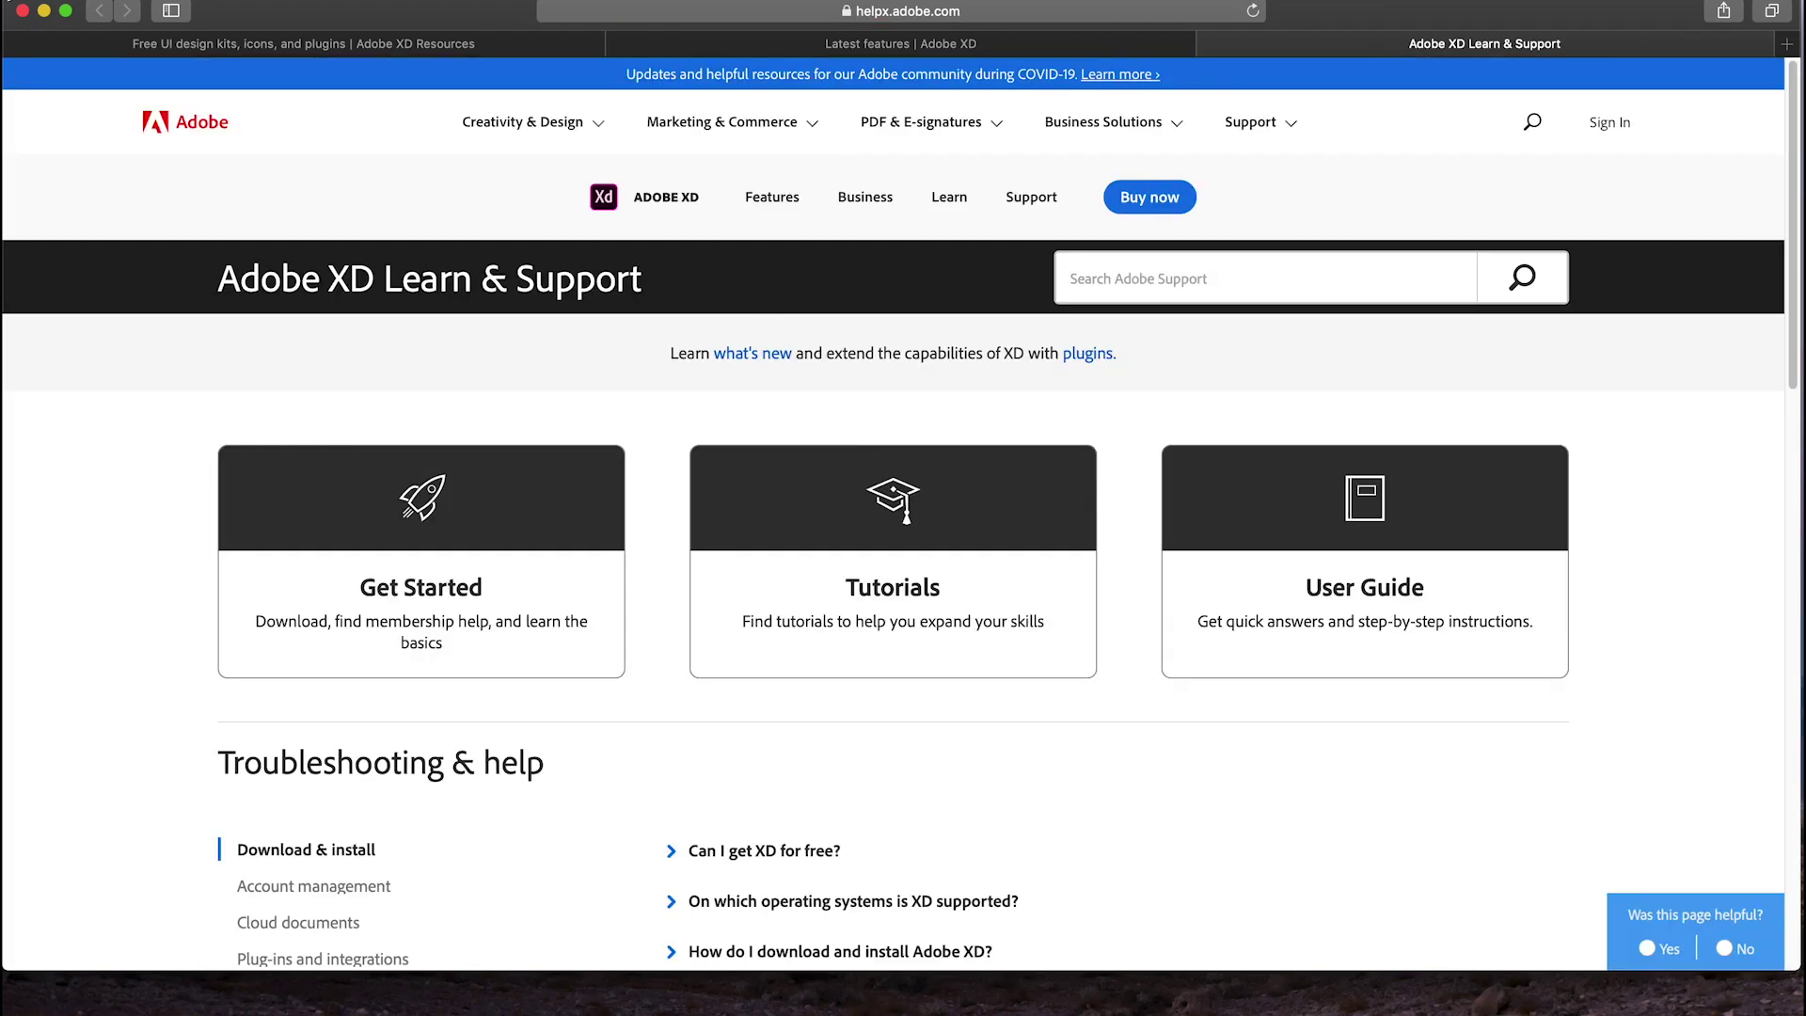
{"action": "left_click", "coordinate": [44, 11]}
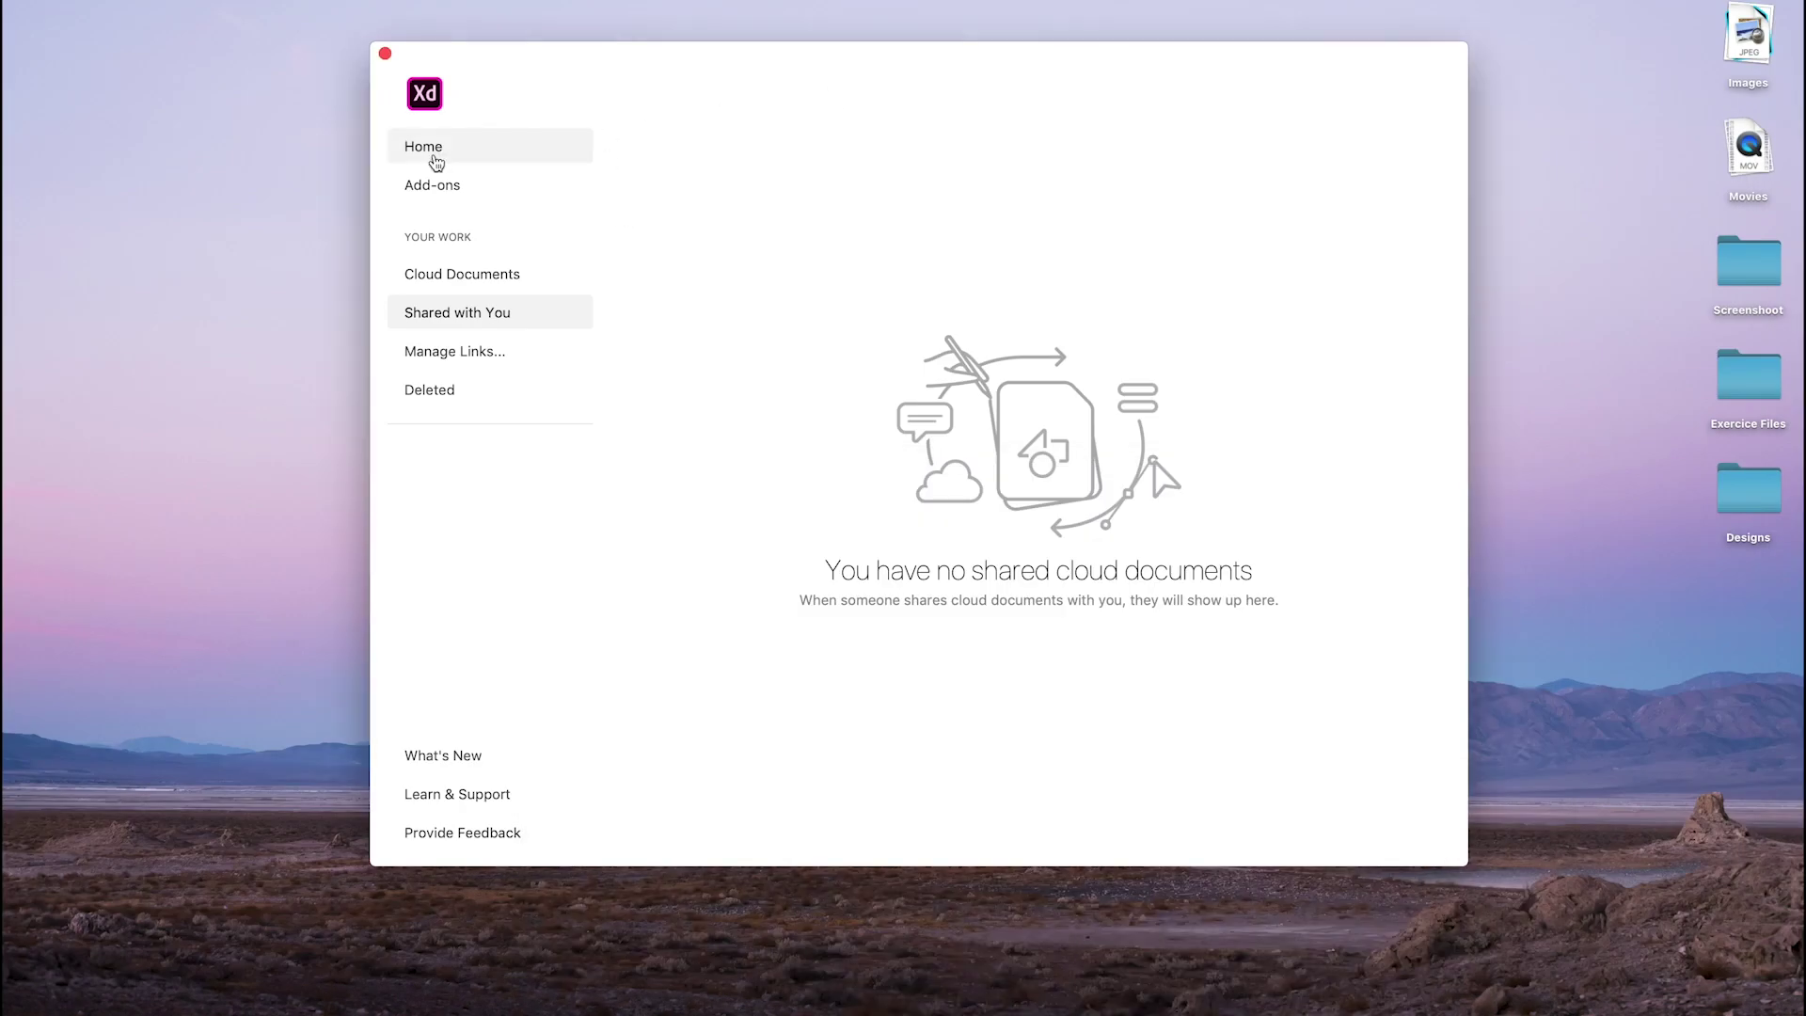
Return to the home screen and review the preset artboard sizes for phones, tablets and web
{"action": "left_click", "coordinate": [437, 148]}
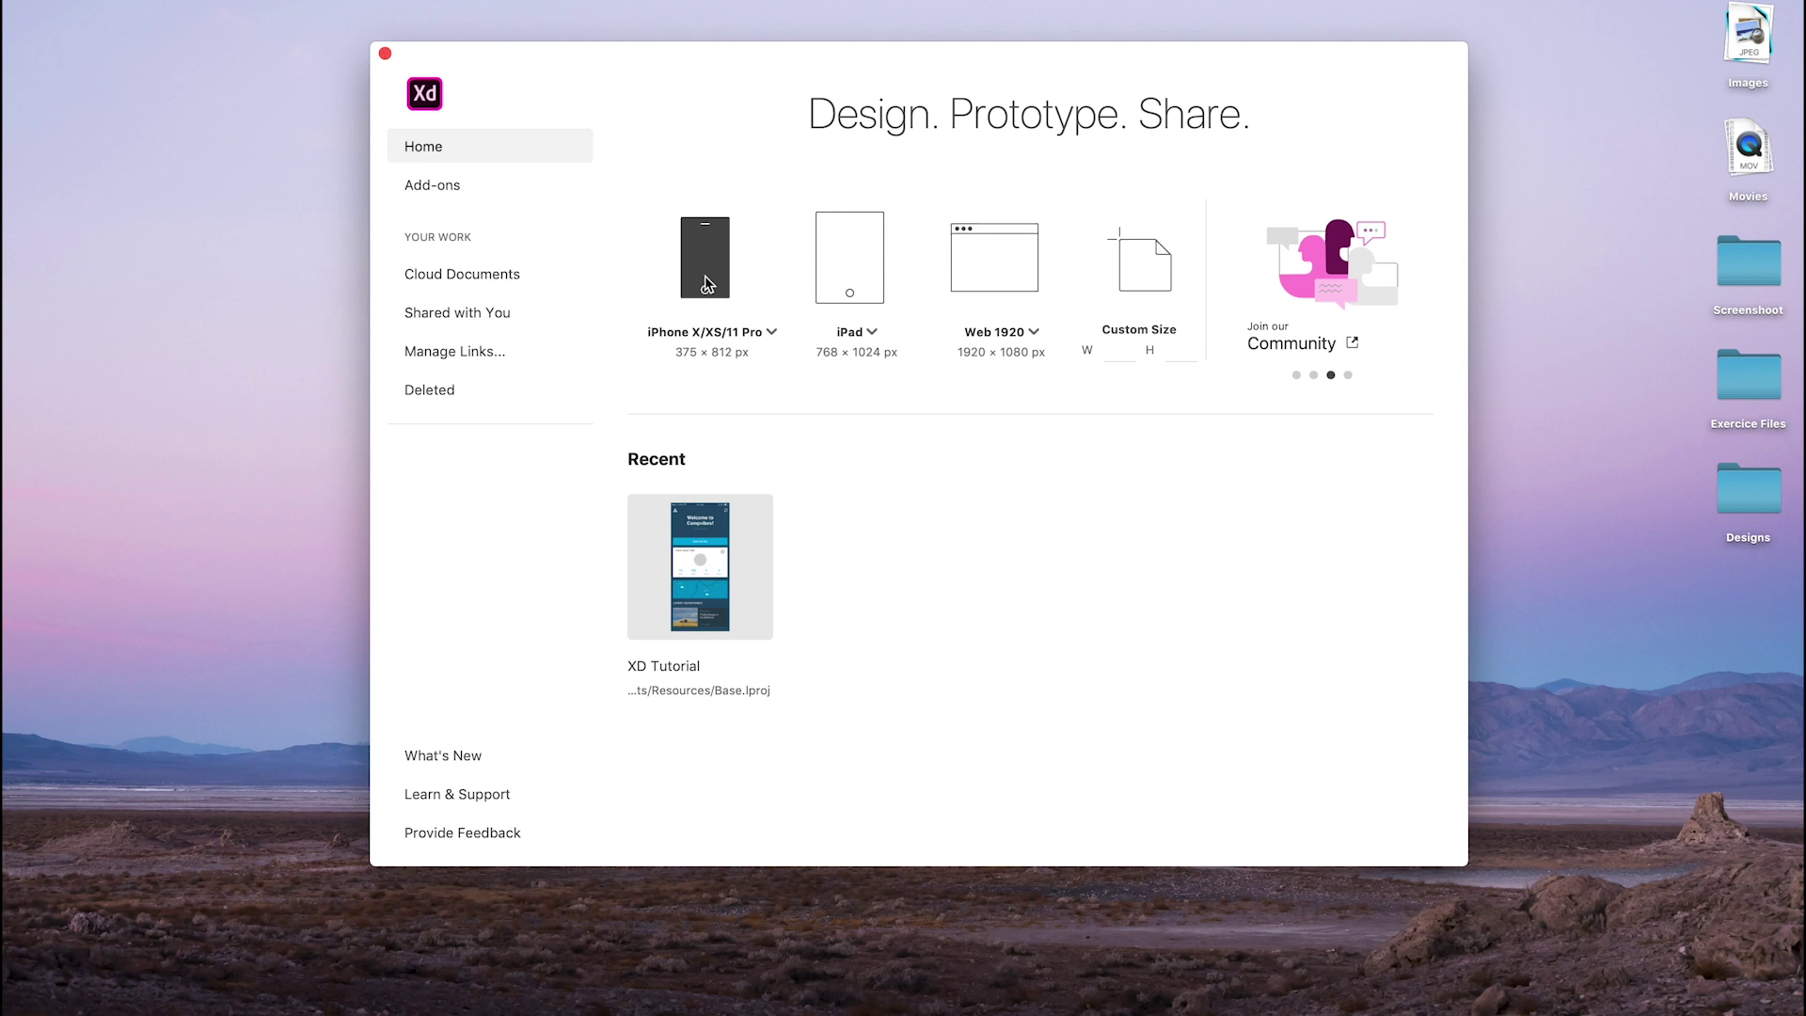
{"action": "left_click", "coordinate": [772, 333]}
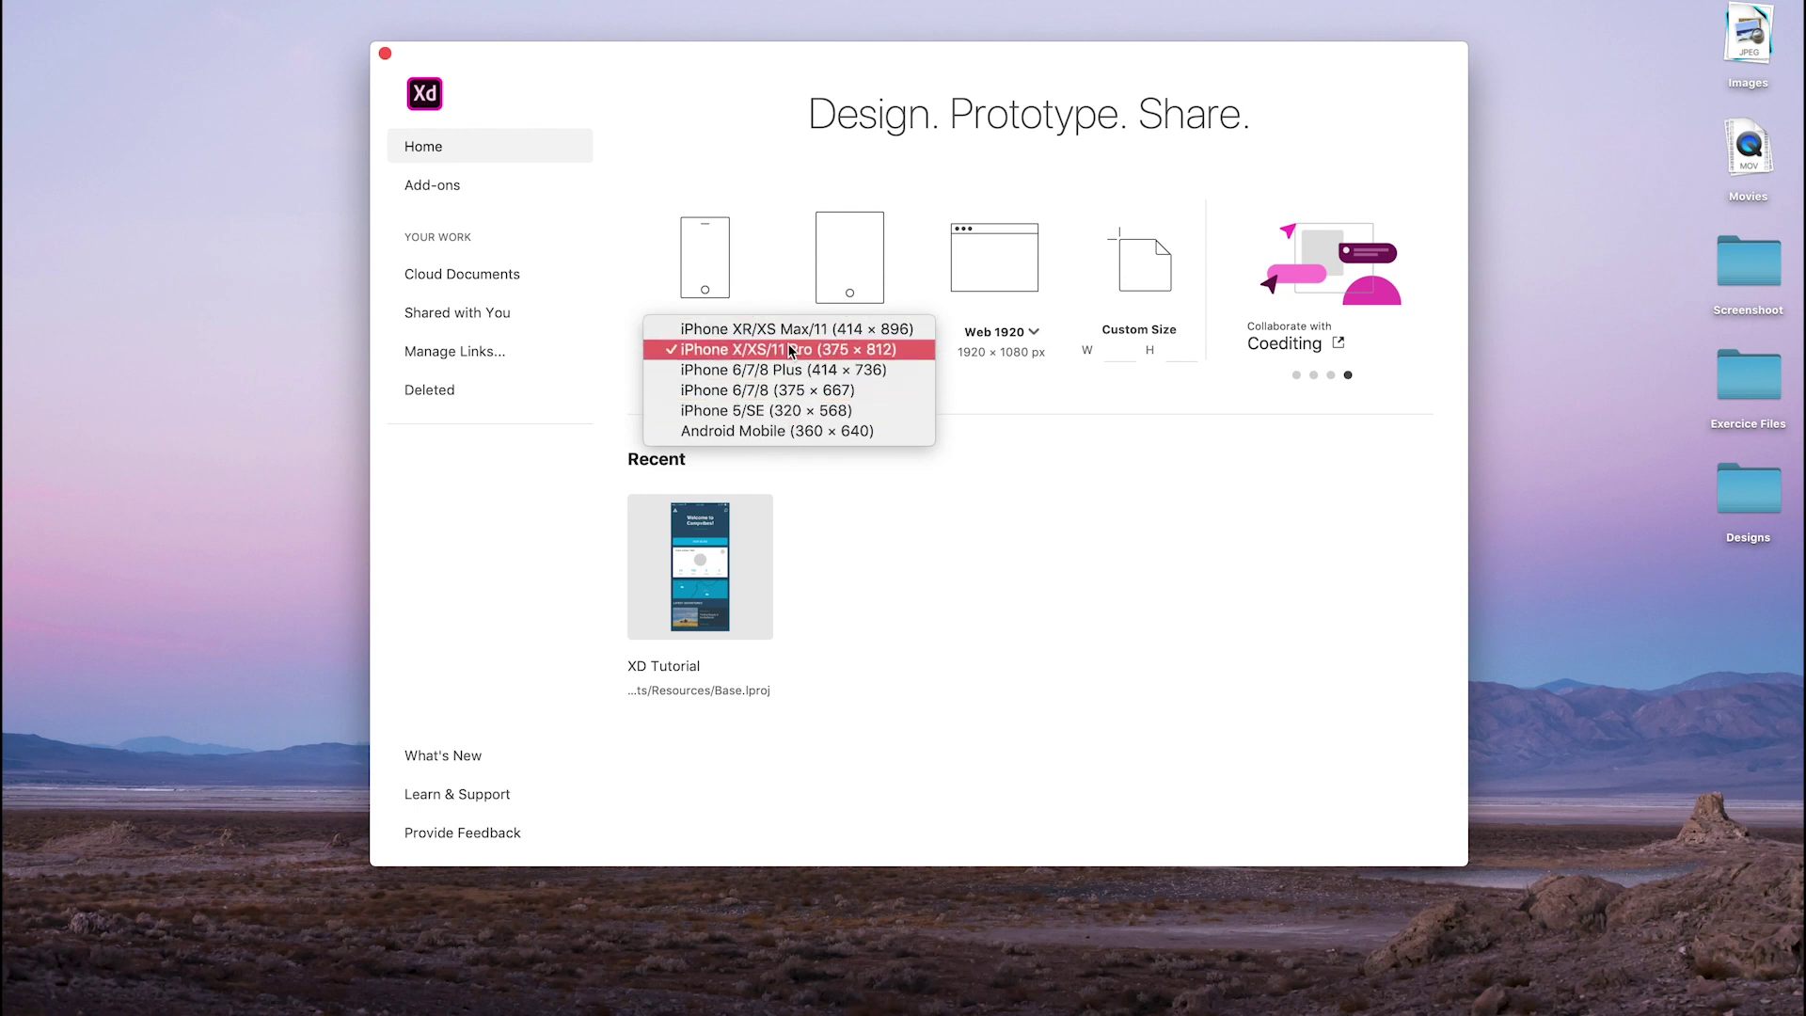
{"action": "left_click", "coordinate": [889, 528]}
{"action": "left_click", "coordinate": [873, 331]}
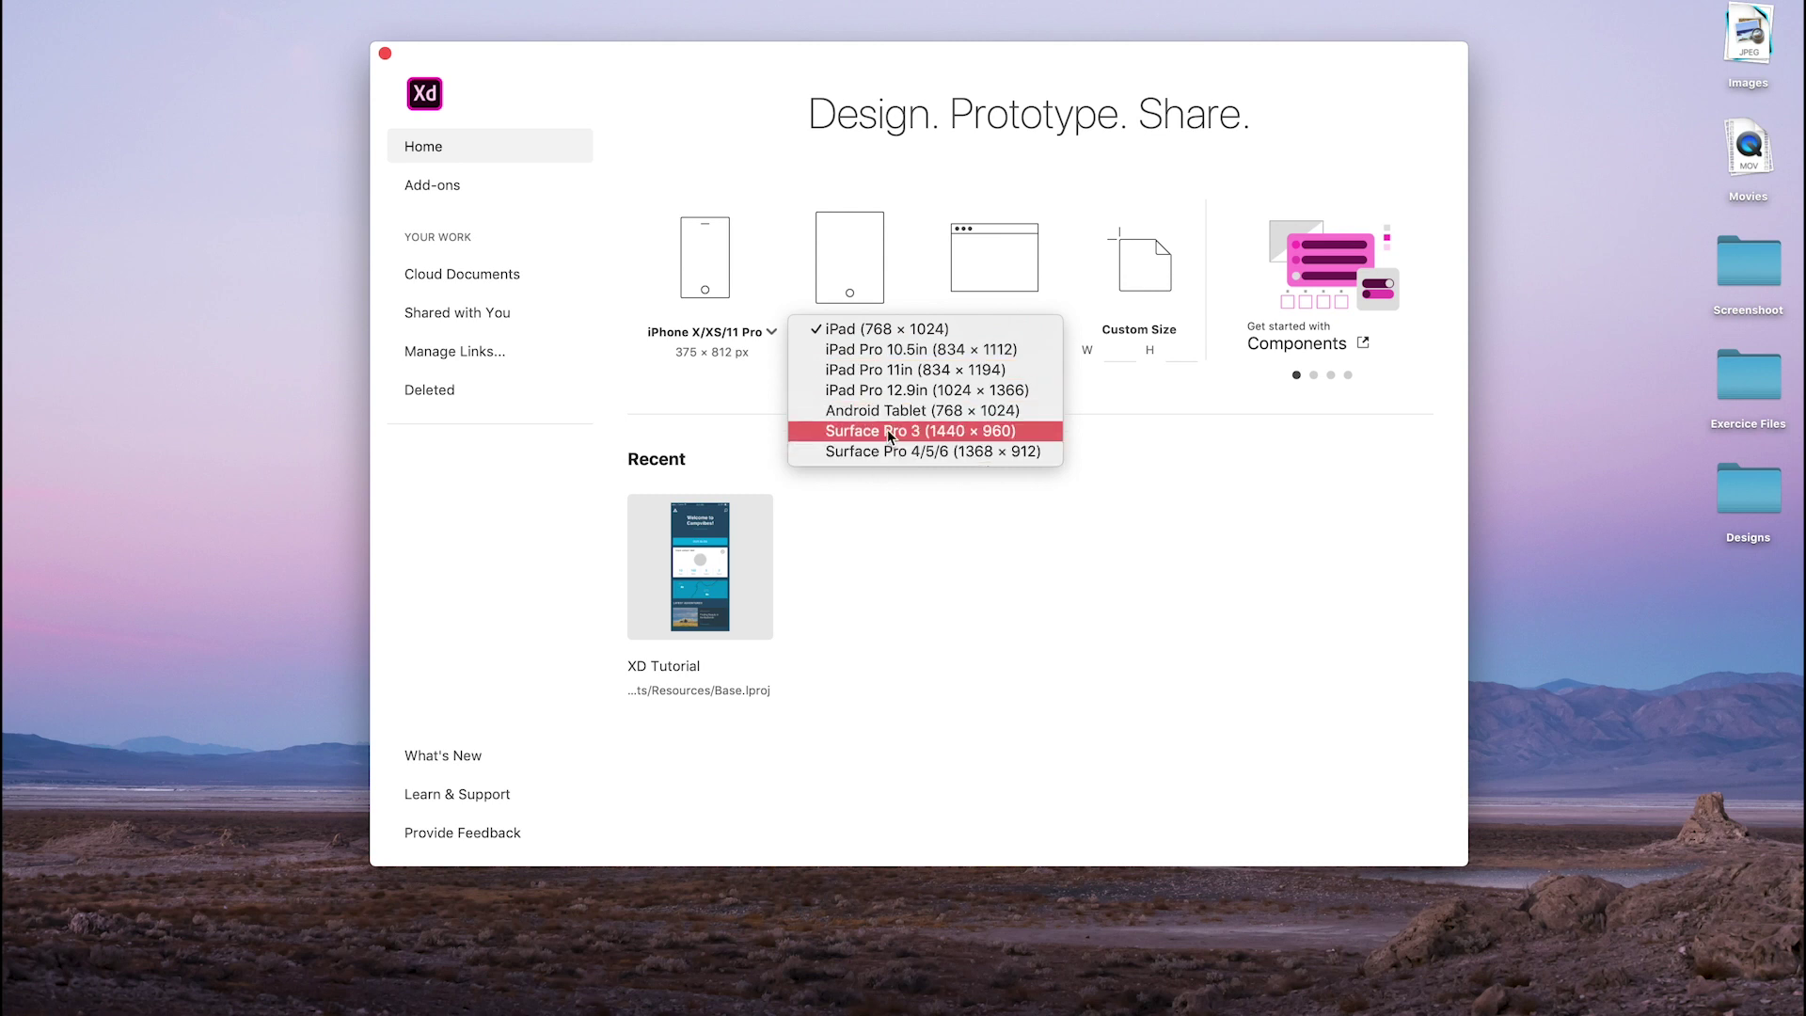
{"action": "left_click", "coordinate": [936, 516]}
{"action": "left_click", "coordinate": [1034, 331]}
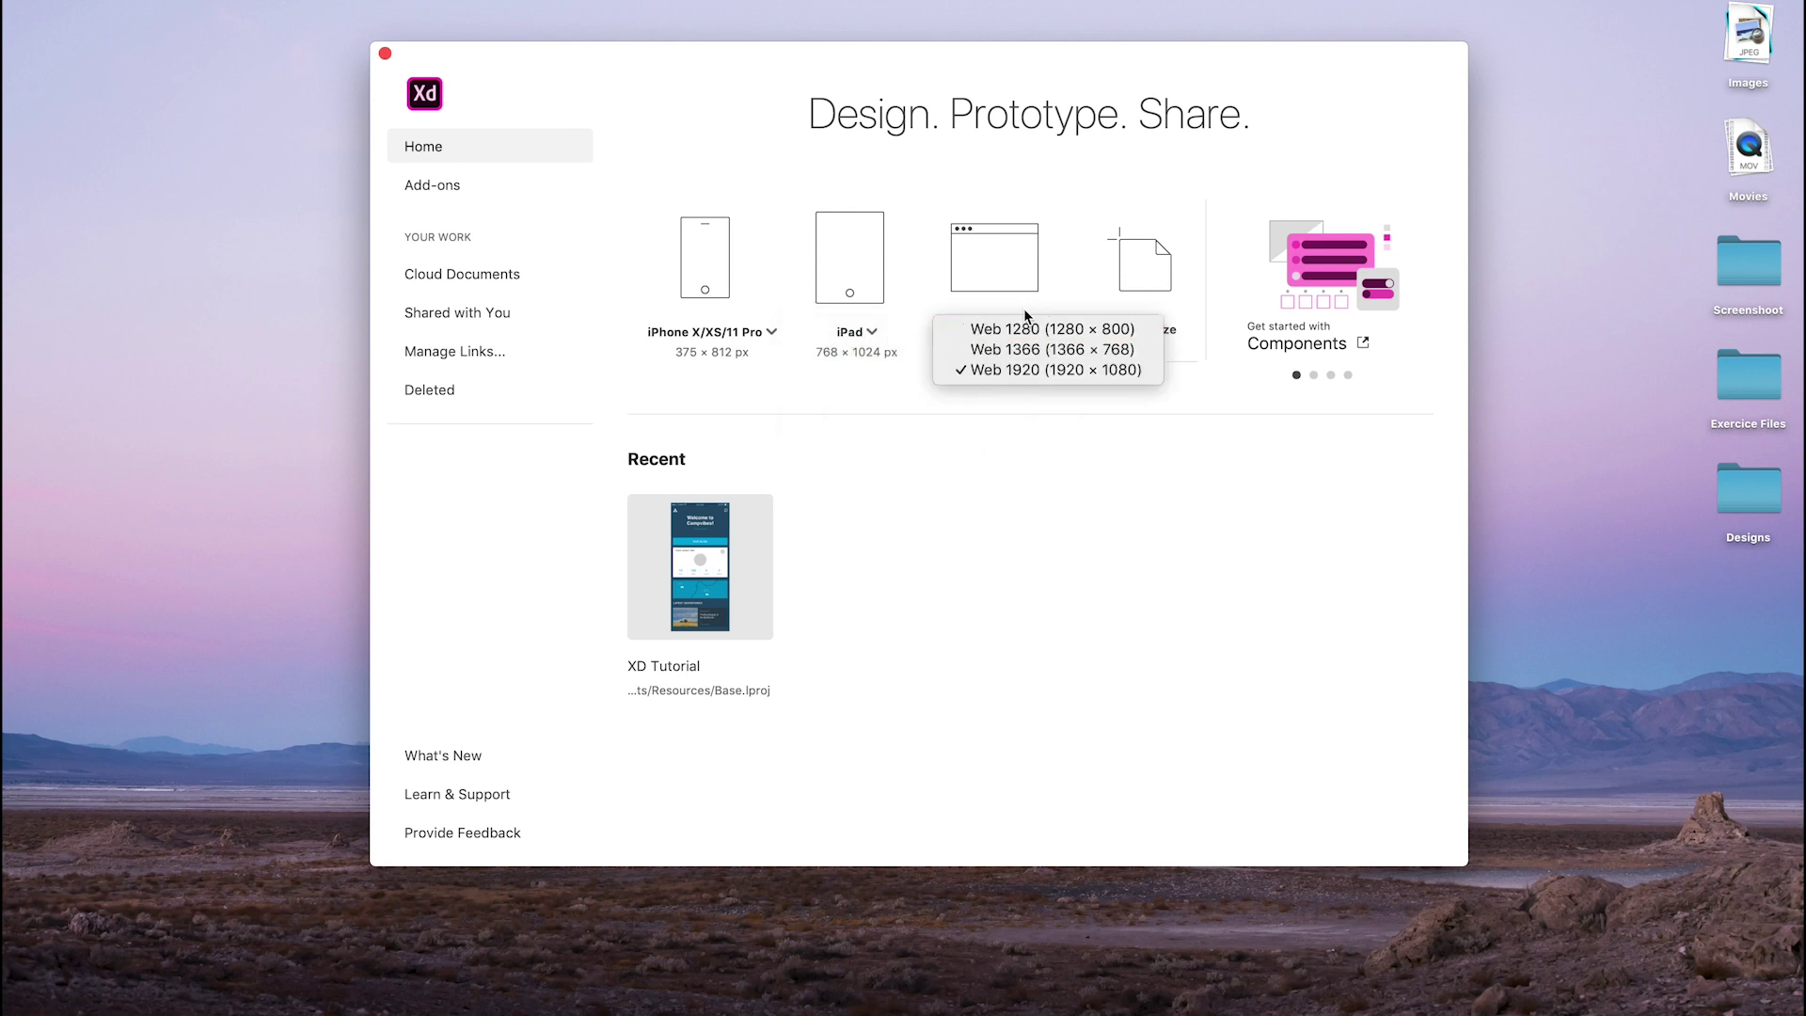
{"action": "left_click", "coordinate": [1051, 458]}
Create a new design with a custom artboard 1200 px wide and 800 px high
{"action": "left_click", "coordinate": [1117, 350]}
{"action": "type", "text": "1200"}
{"action": "key", "text": "Tab"}
{"action": "type", "text": "800"}
{"action": "key", "text": "Return"}
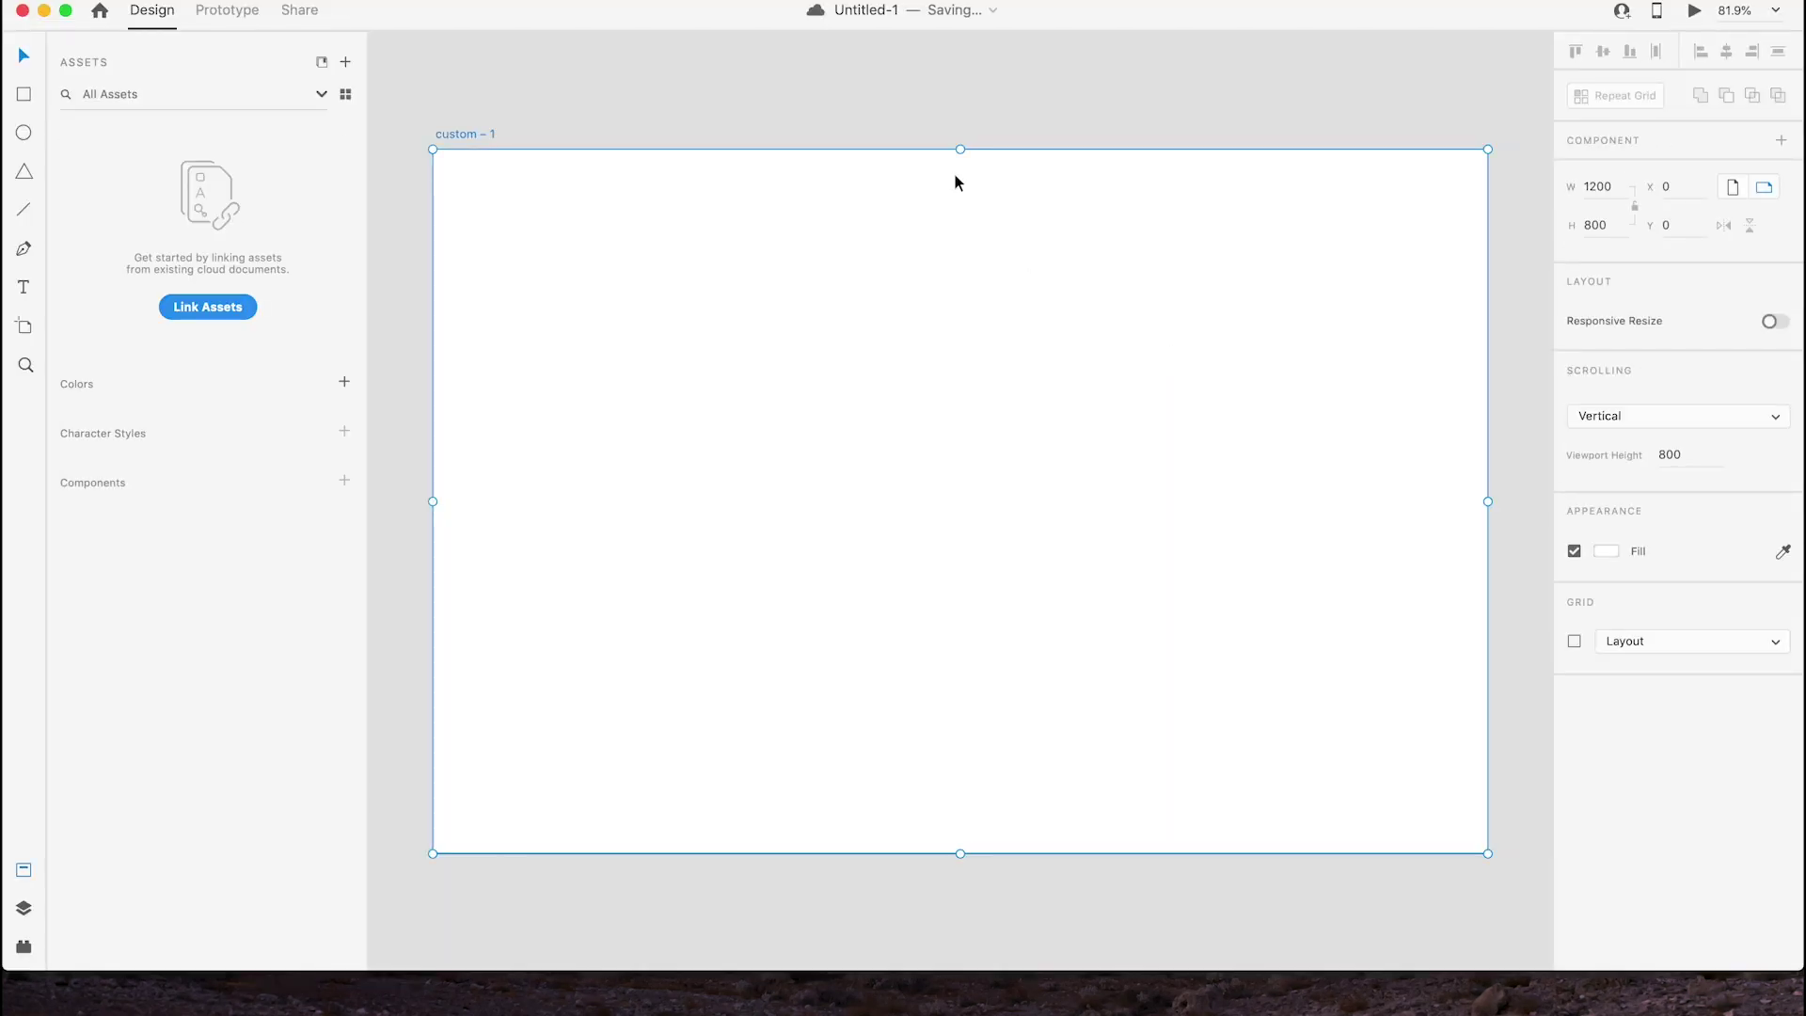
{"action": "left_click_drag", "start_coordinate": [958, 182], "coordinate": [1041, 110]}
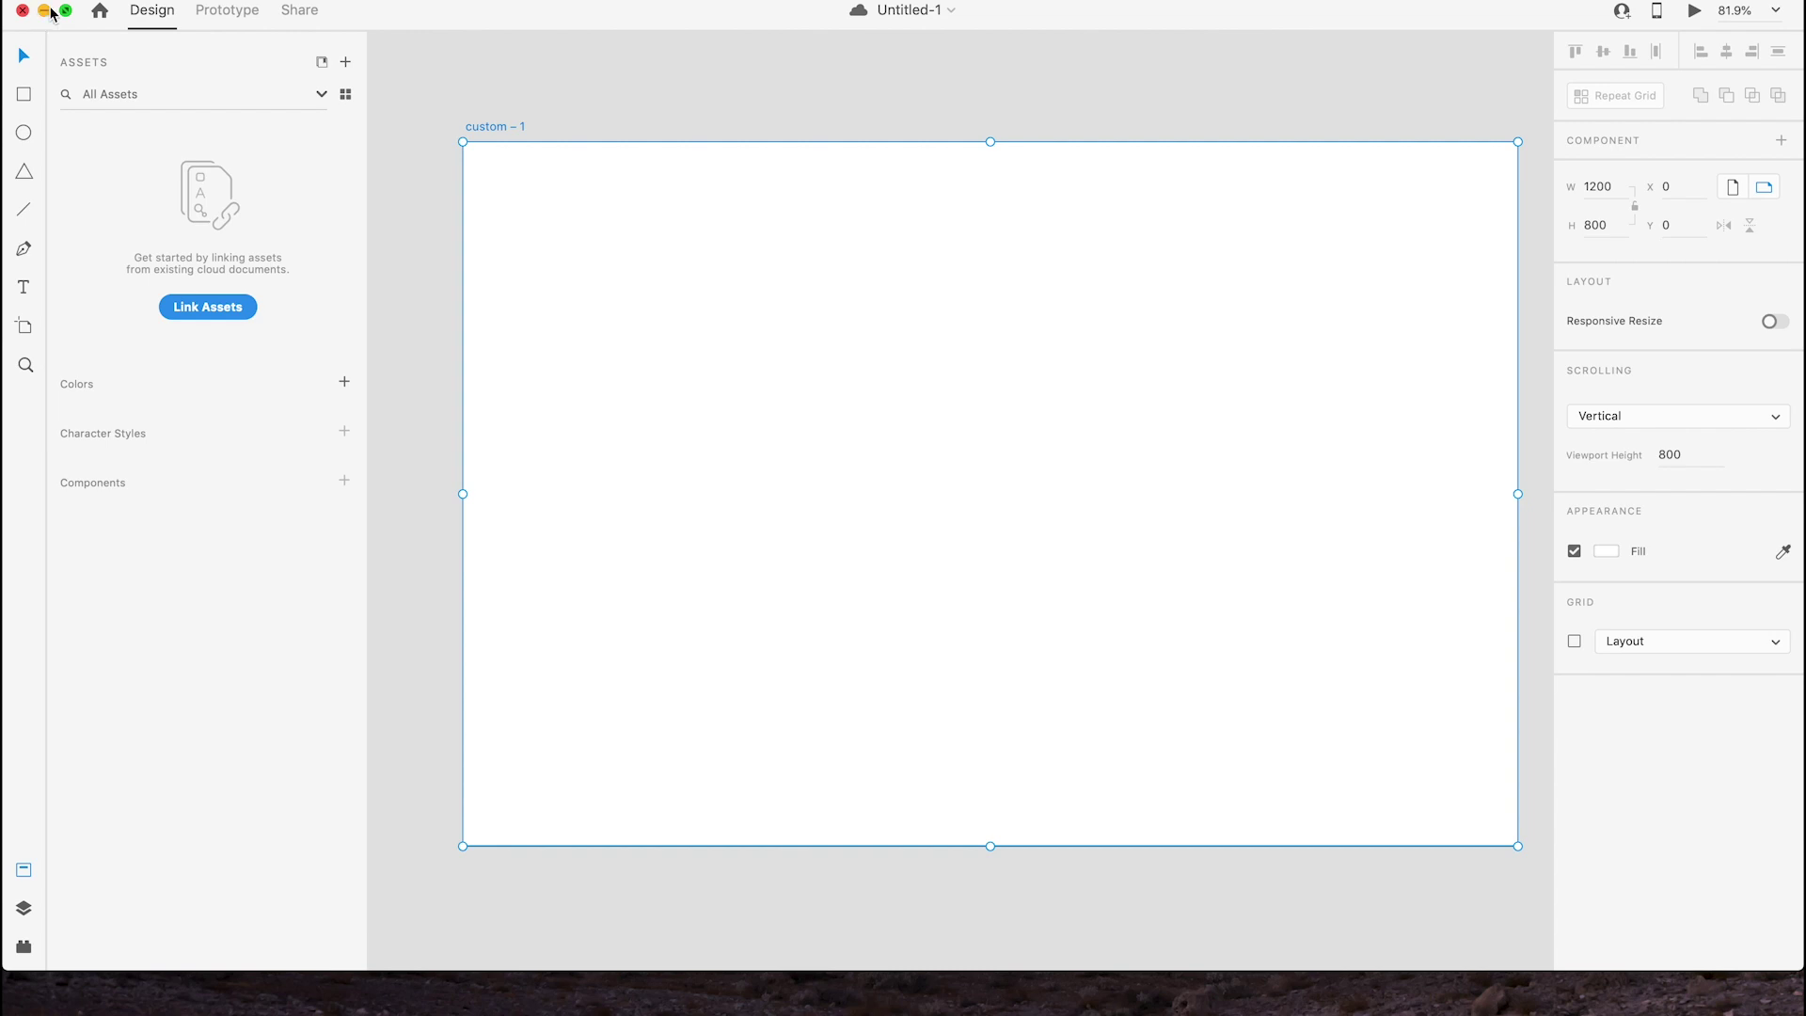
Minimize the new design and open Free Wireframe.xd from the Exercice Files folder on the desktop
{"action": "left_click", "coordinate": [44, 10]}
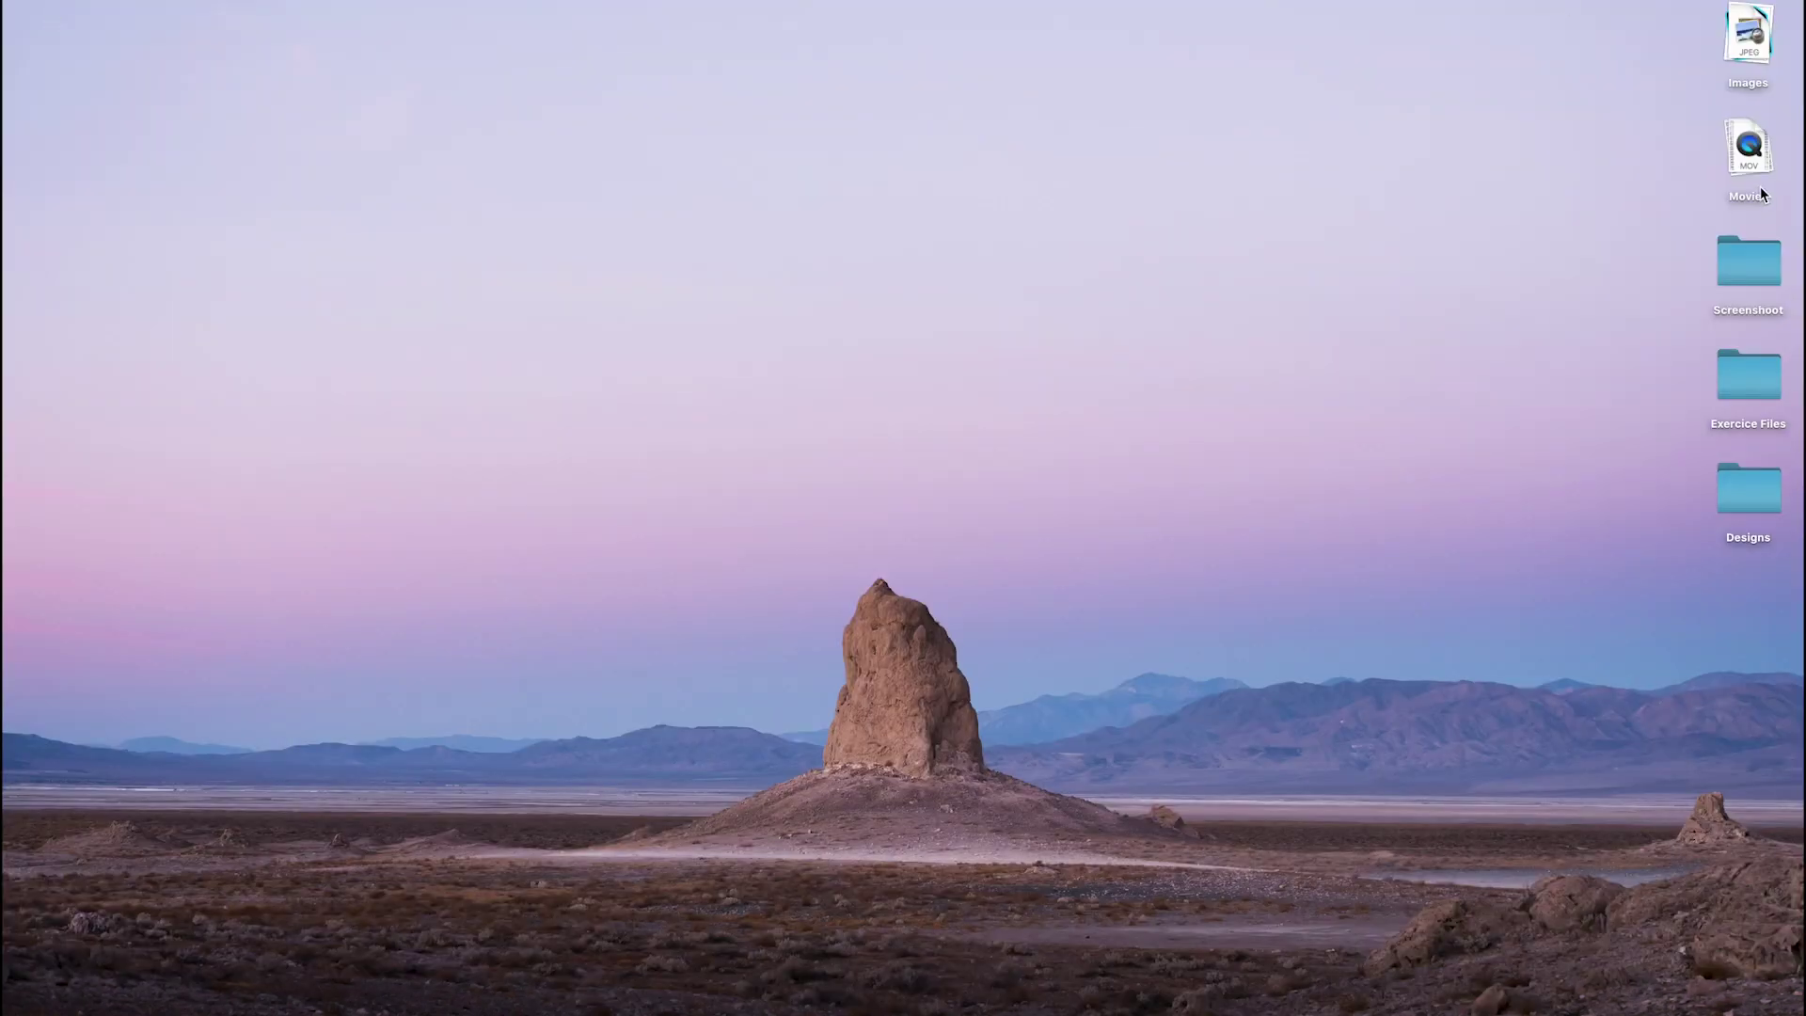
{"action": "double_click", "coordinate": [1740, 378]}
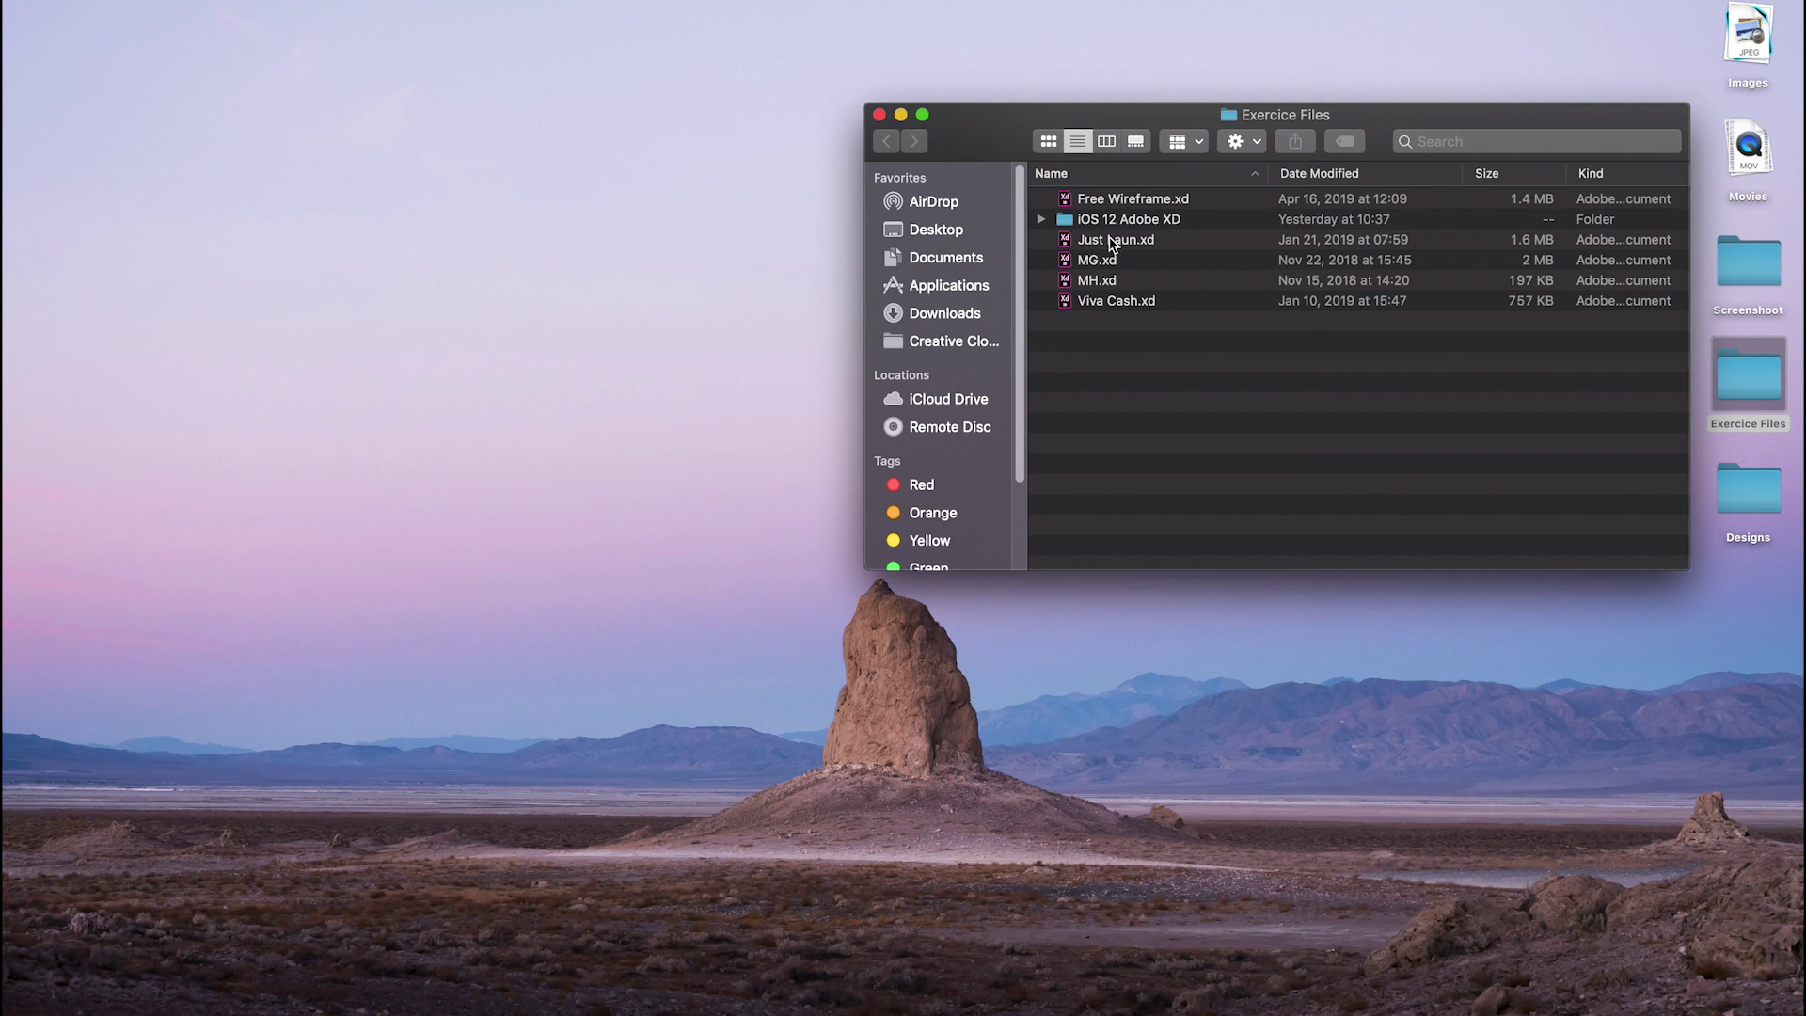
{"action": "double_click", "coordinate": [1118, 201]}
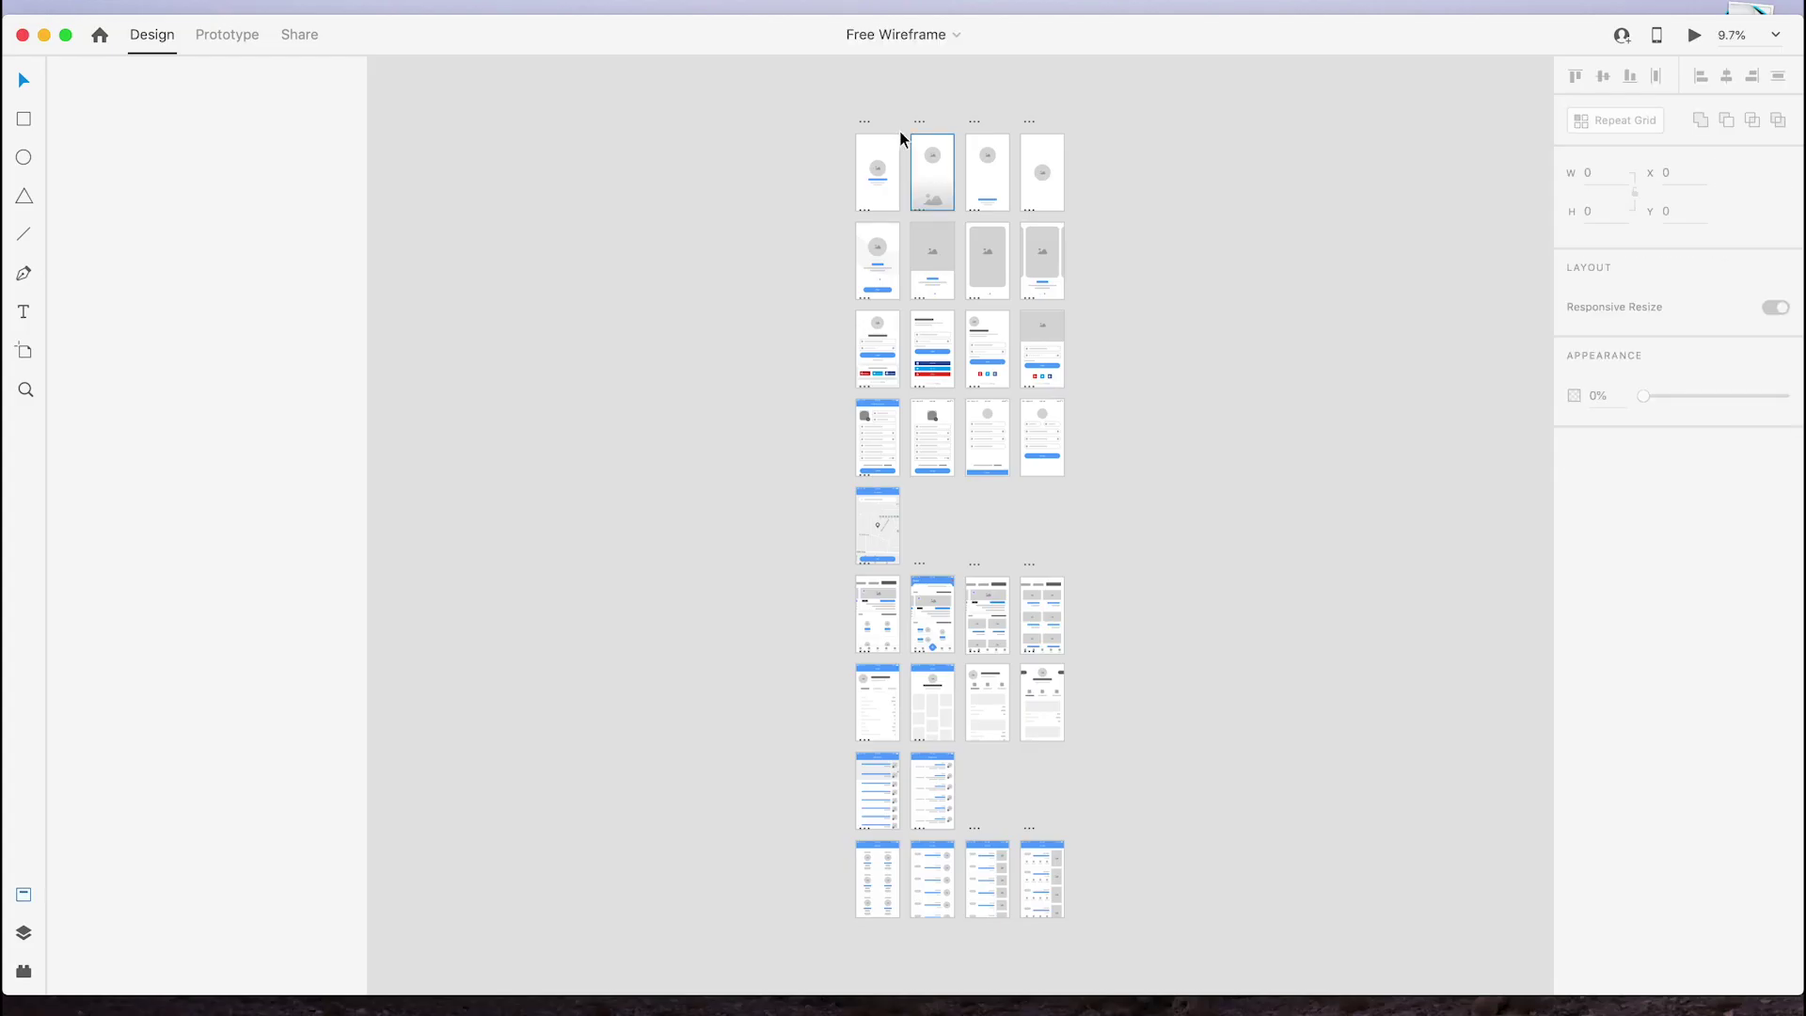
Examine the wireframe artboards, from the onboarding, login and sign-up screens to the newsfeed and profile screens
{"action": "scroll", "coordinate": [1239, 328], "scroll_direction": "up", "scroll_amount": 3}
{"action": "scroll", "coordinate": [1254, 322], "scroll_direction": "up", "scroll_amount": 10}
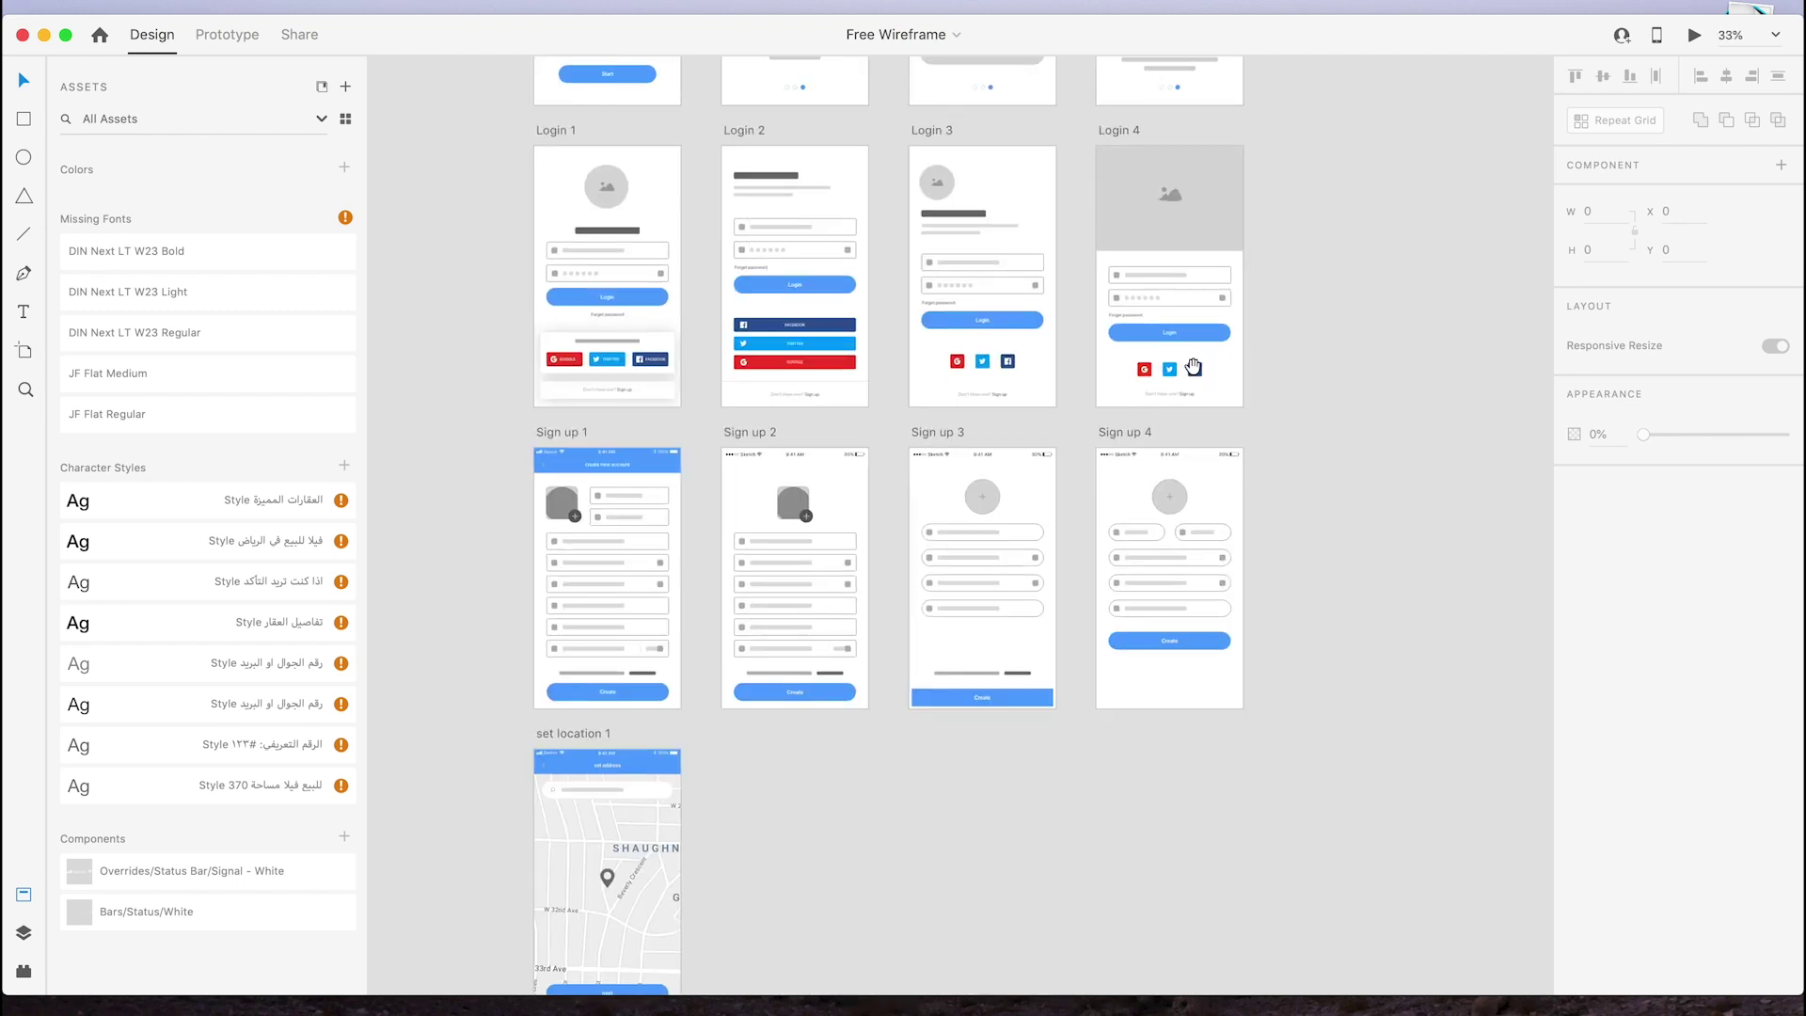
{"action": "scroll", "coordinate": [1335, 457], "scroll_direction": "up", "scroll_amount": 5}
{"action": "left_click_drag", "start_coordinate": [883, 479], "coordinate": [977, 475]}
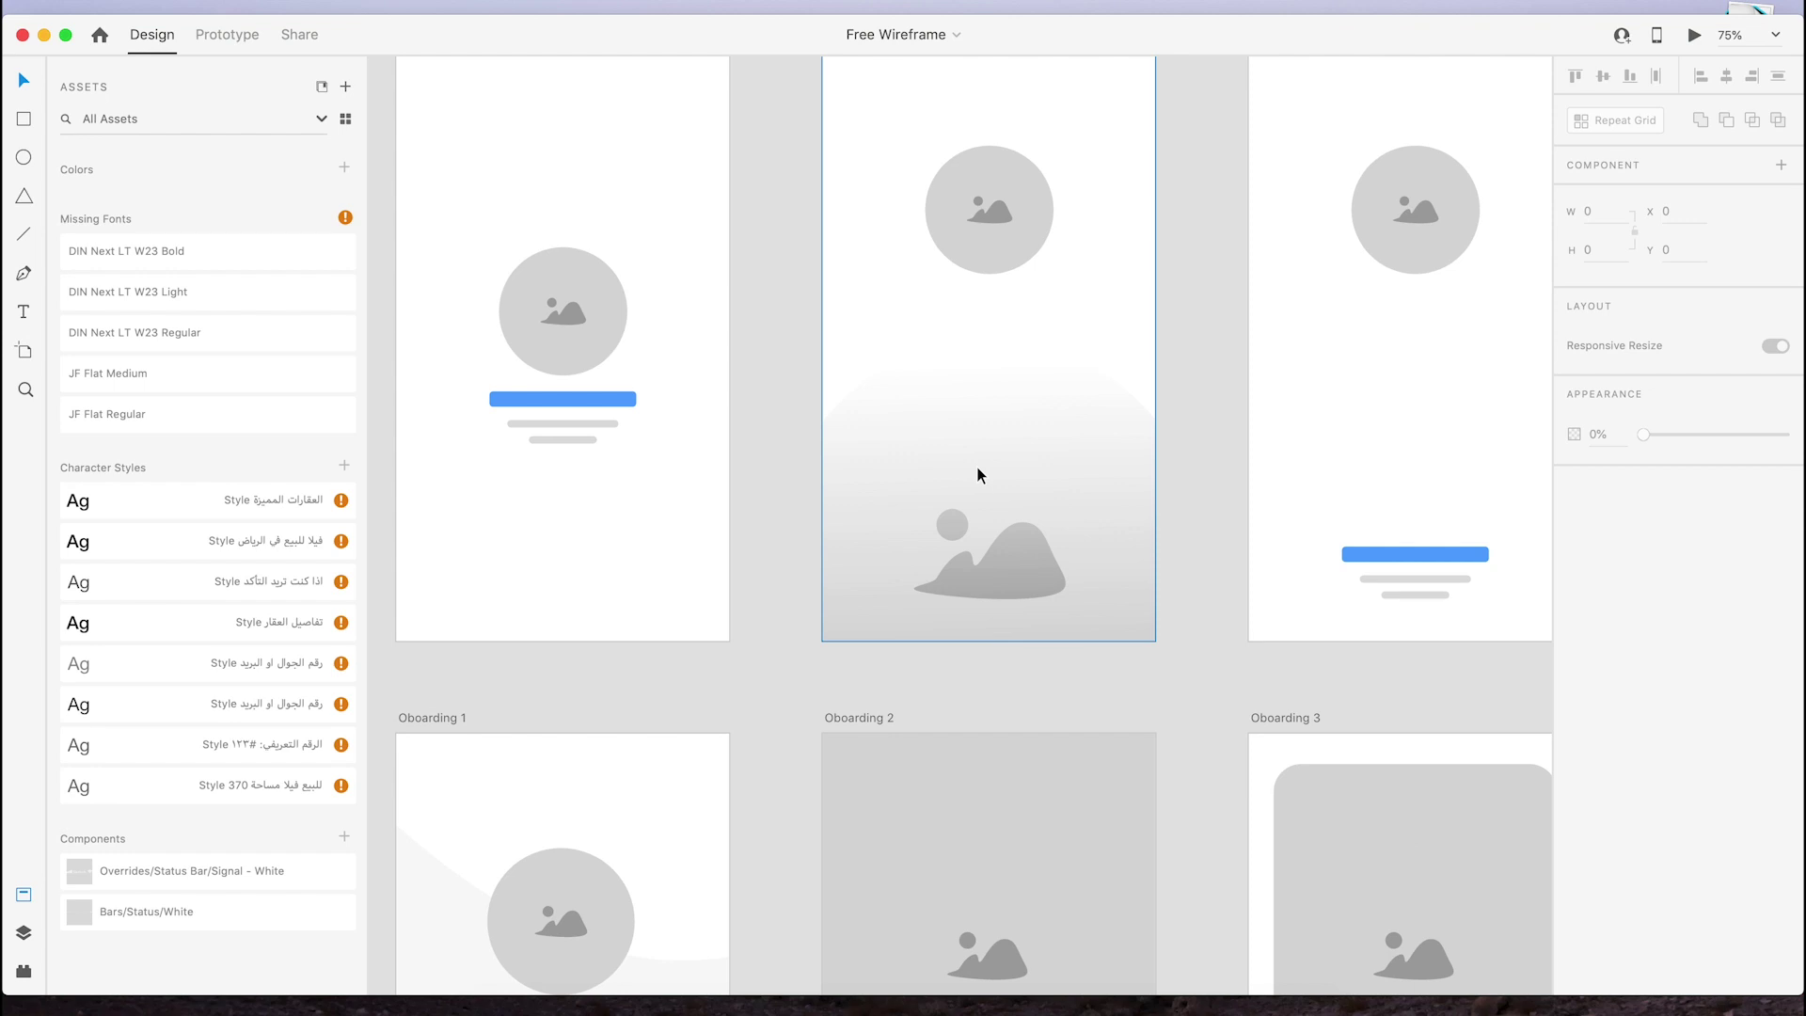
{"action": "scroll", "coordinate": [977, 466], "scroll_direction": "down", "scroll_amount": 5}
{"action": "left_click_drag", "start_coordinate": [1056, 576], "coordinate": [987, 314]}
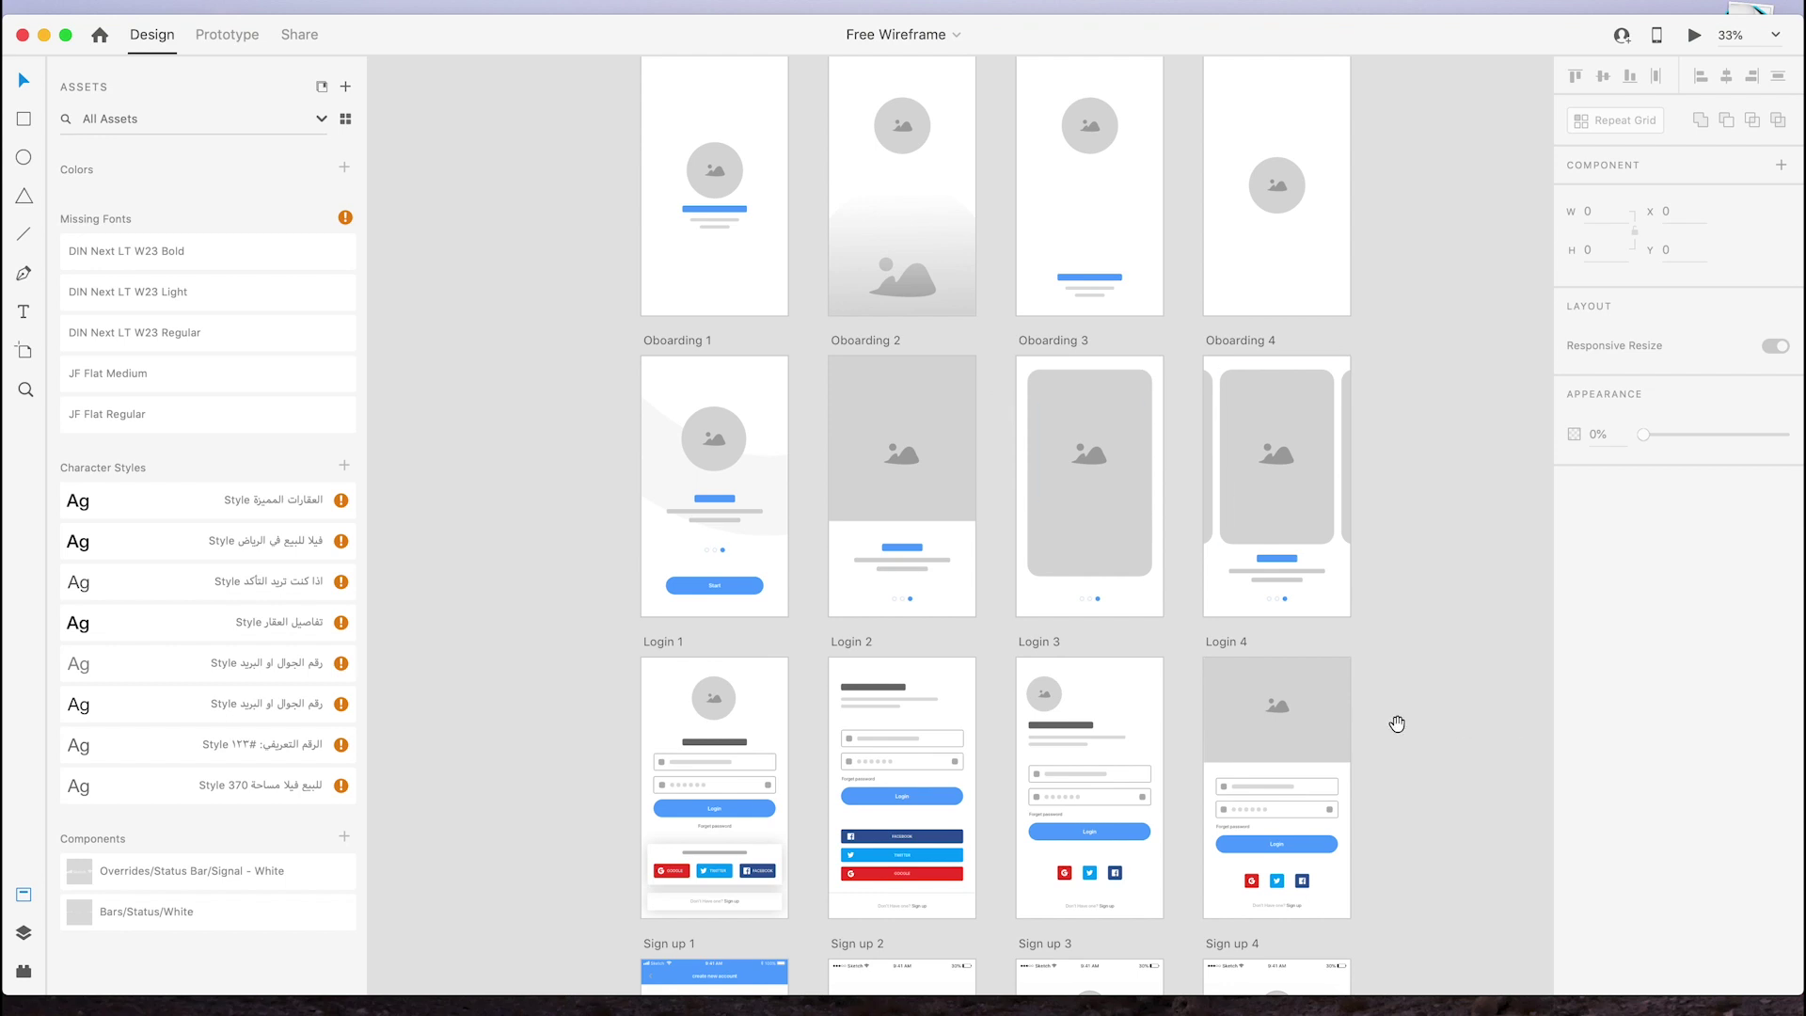
{"action": "scroll", "coordinate": [1395, 725], "scroll_direction": "down", "scroll_amount": 5}
{"action": "scroll", "coordinate": [1322, 550], "scroll_direction": "down", "scroll_amount": 8}
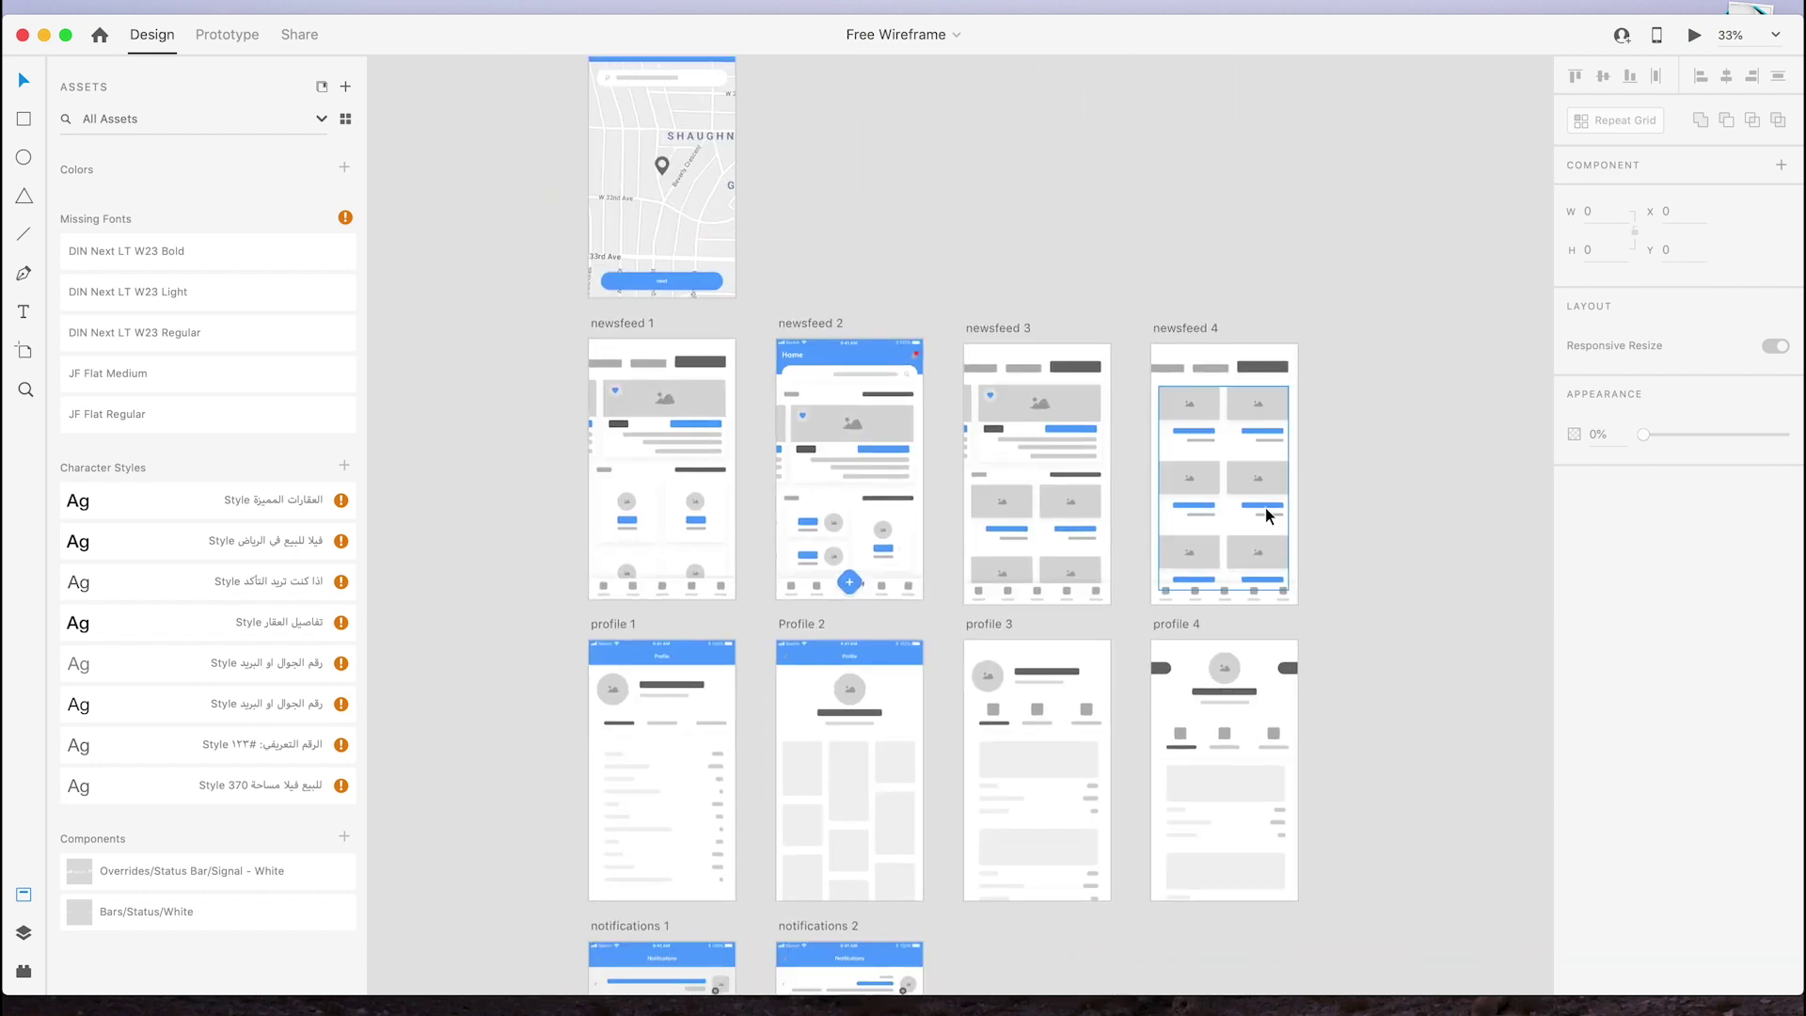
Minimize the wireframe document and open MH.xd from the Exercice Files folder
{"action": "left_click", "coordinate": [44, 36]}
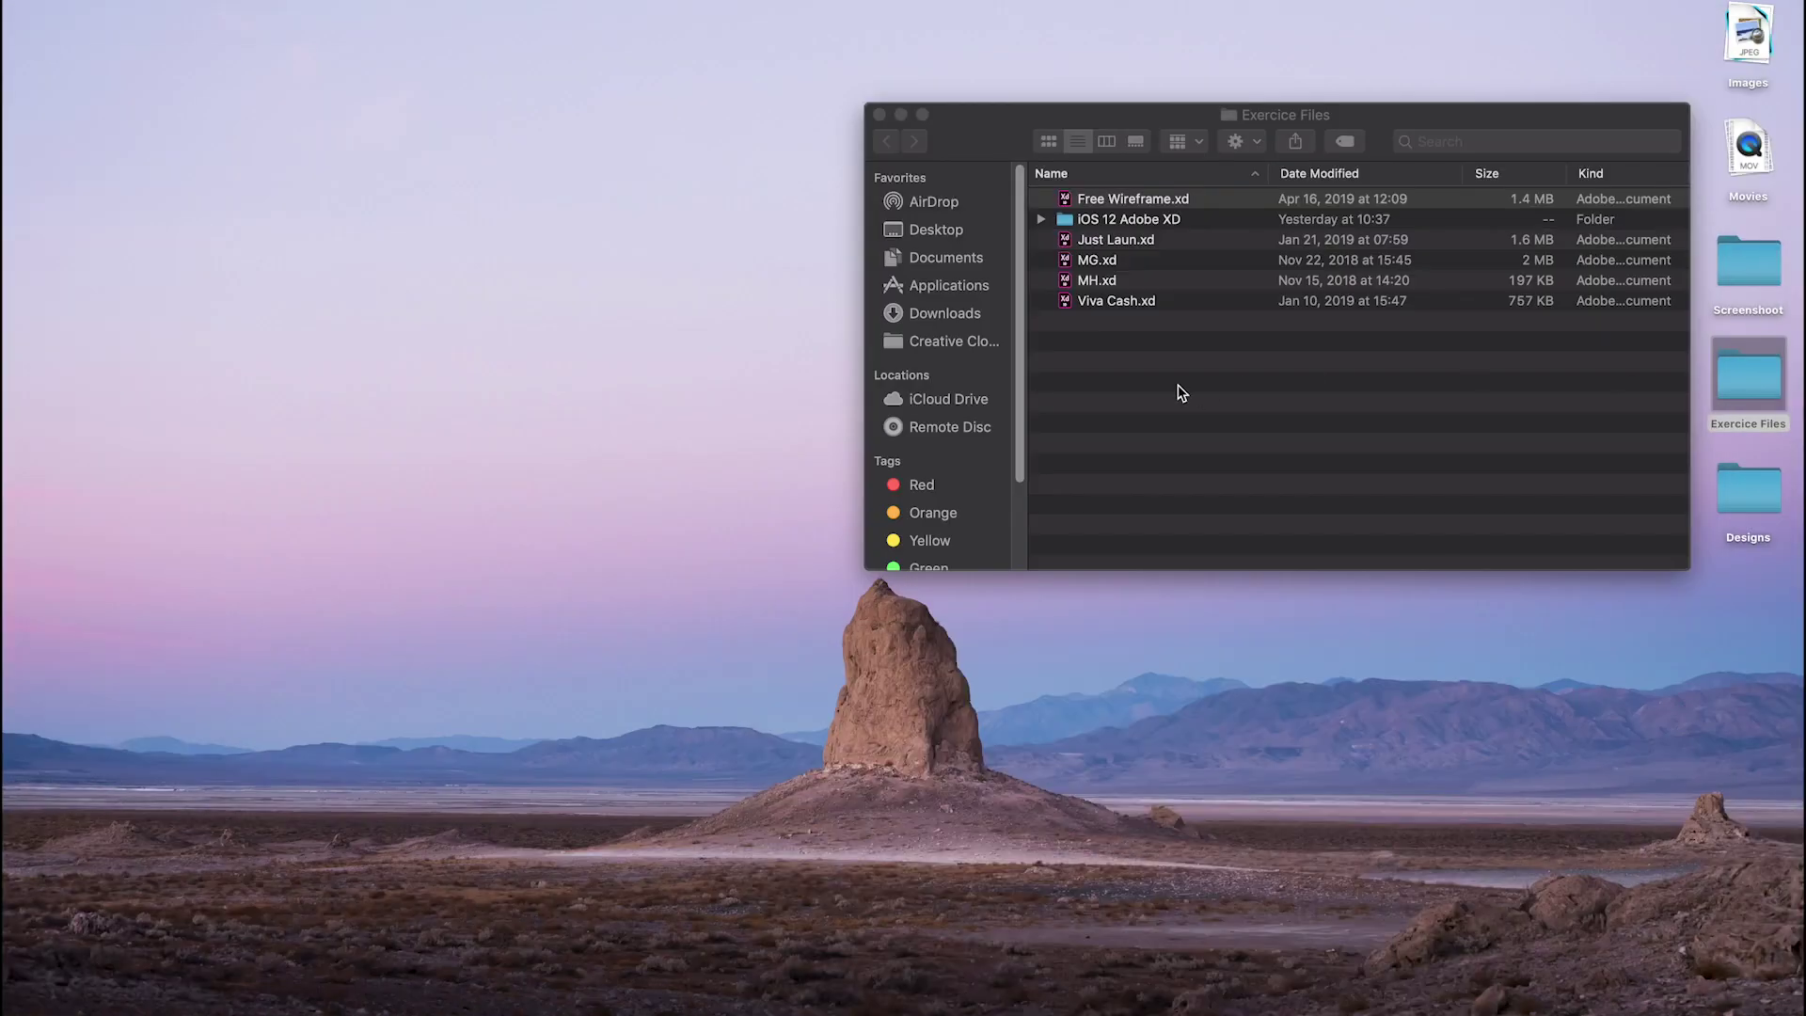
{"action": "left_click", "coordinate": [1100, 282]}
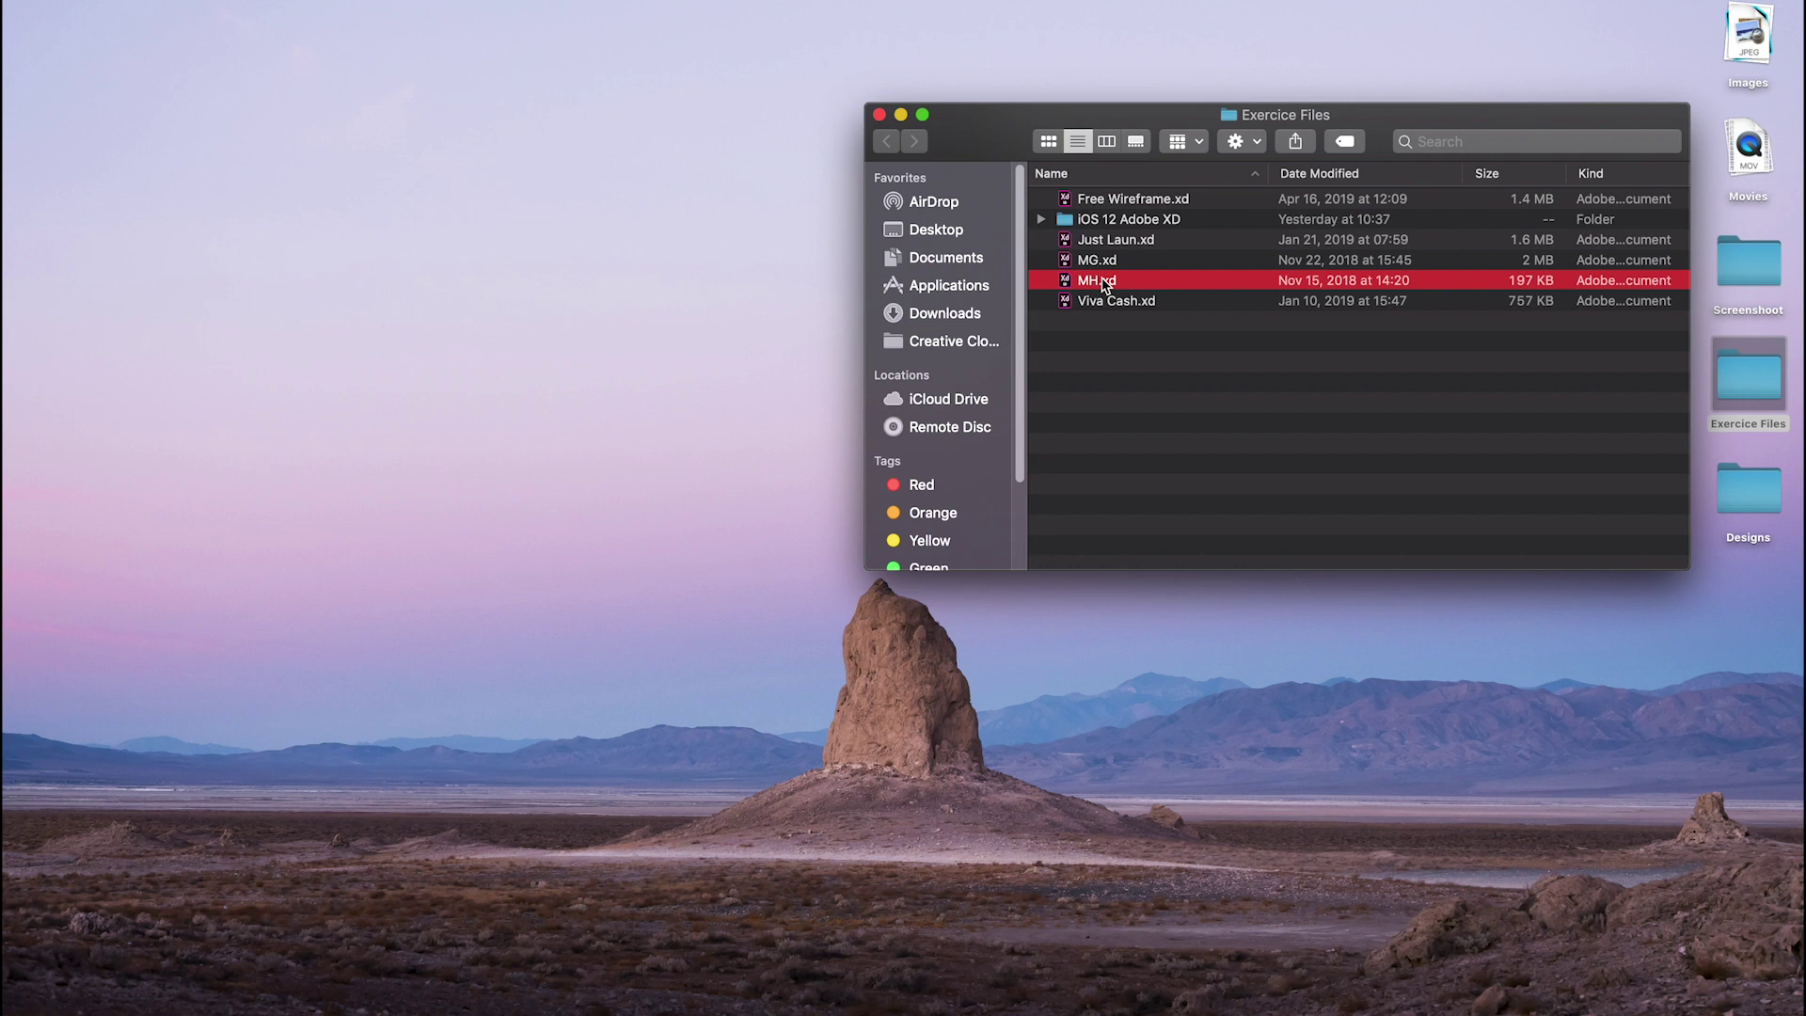
{"action": "double_click", "coordinate": [1102, 282]}
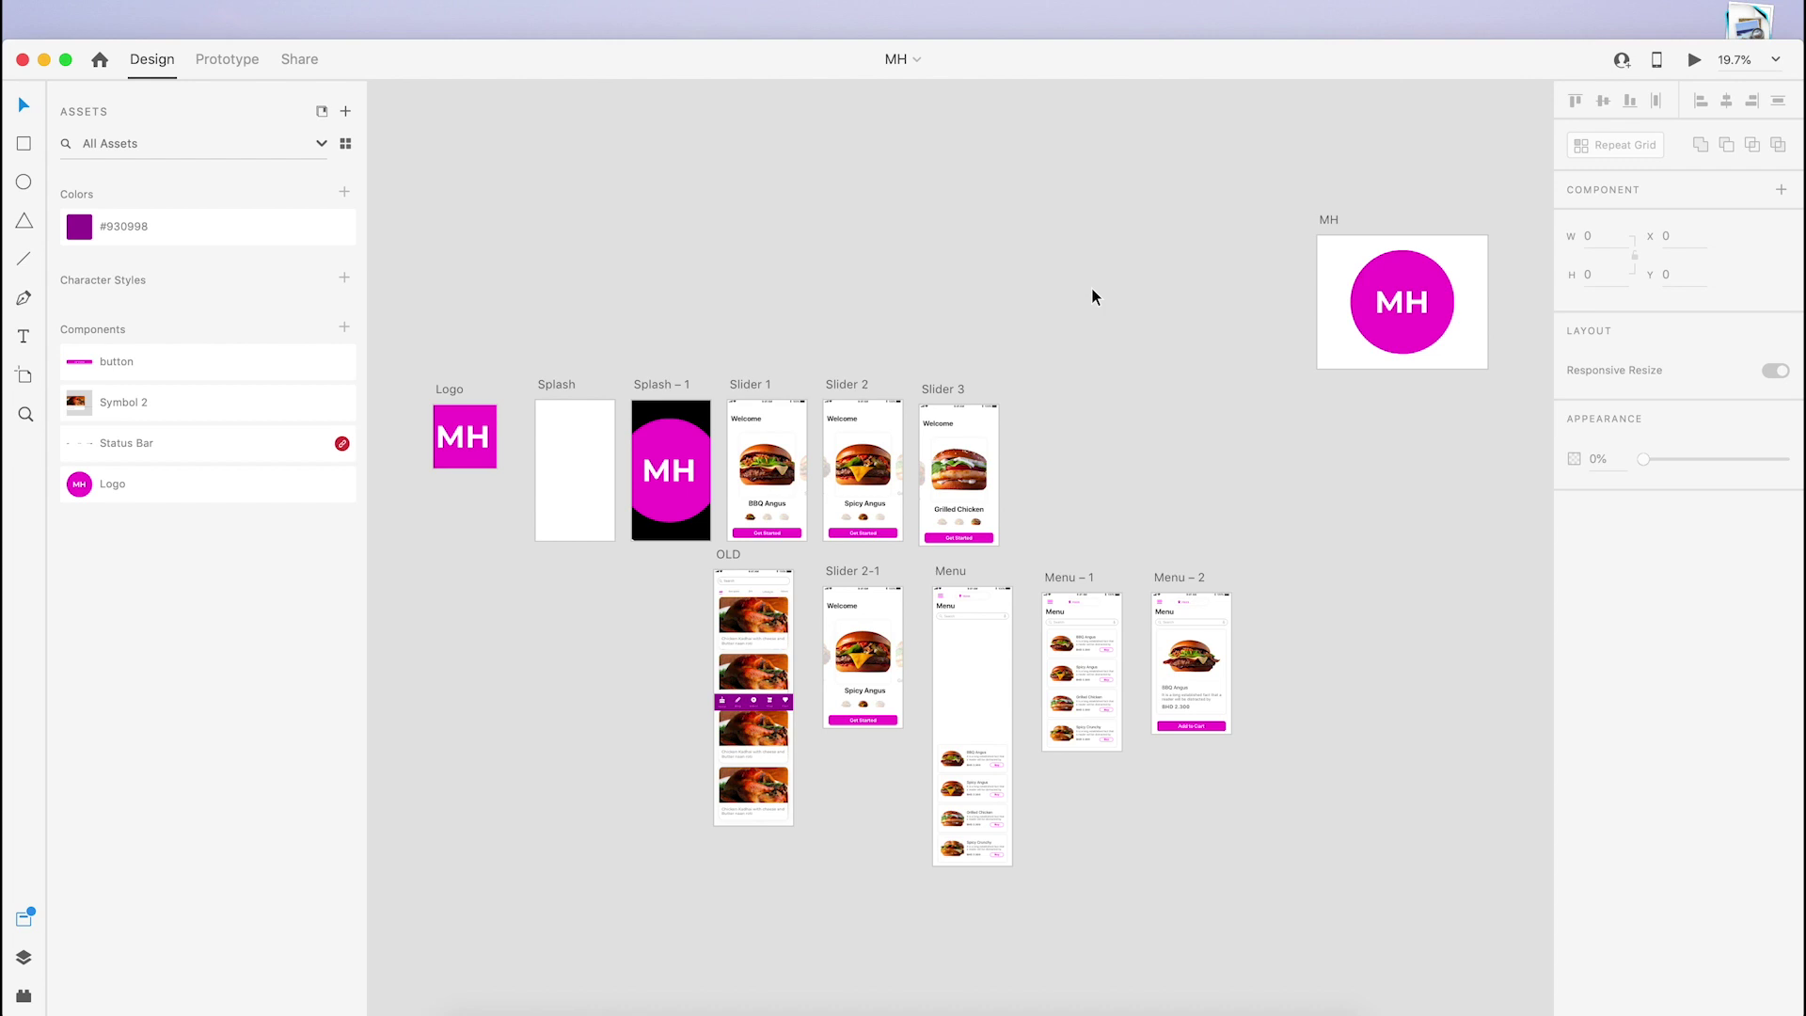
Inspect the Slider 1 artboard by selecting its Welcome heading, burger group, Get Started button and the artboard itself
{"action": "scroll", "coordinate": [1091, 296], "scroll_direction": "up", "scroll_amount": 10}
{"action": "left_click_drag", "start_coordinate": [665, 199], "coordinate": [943, 263]}
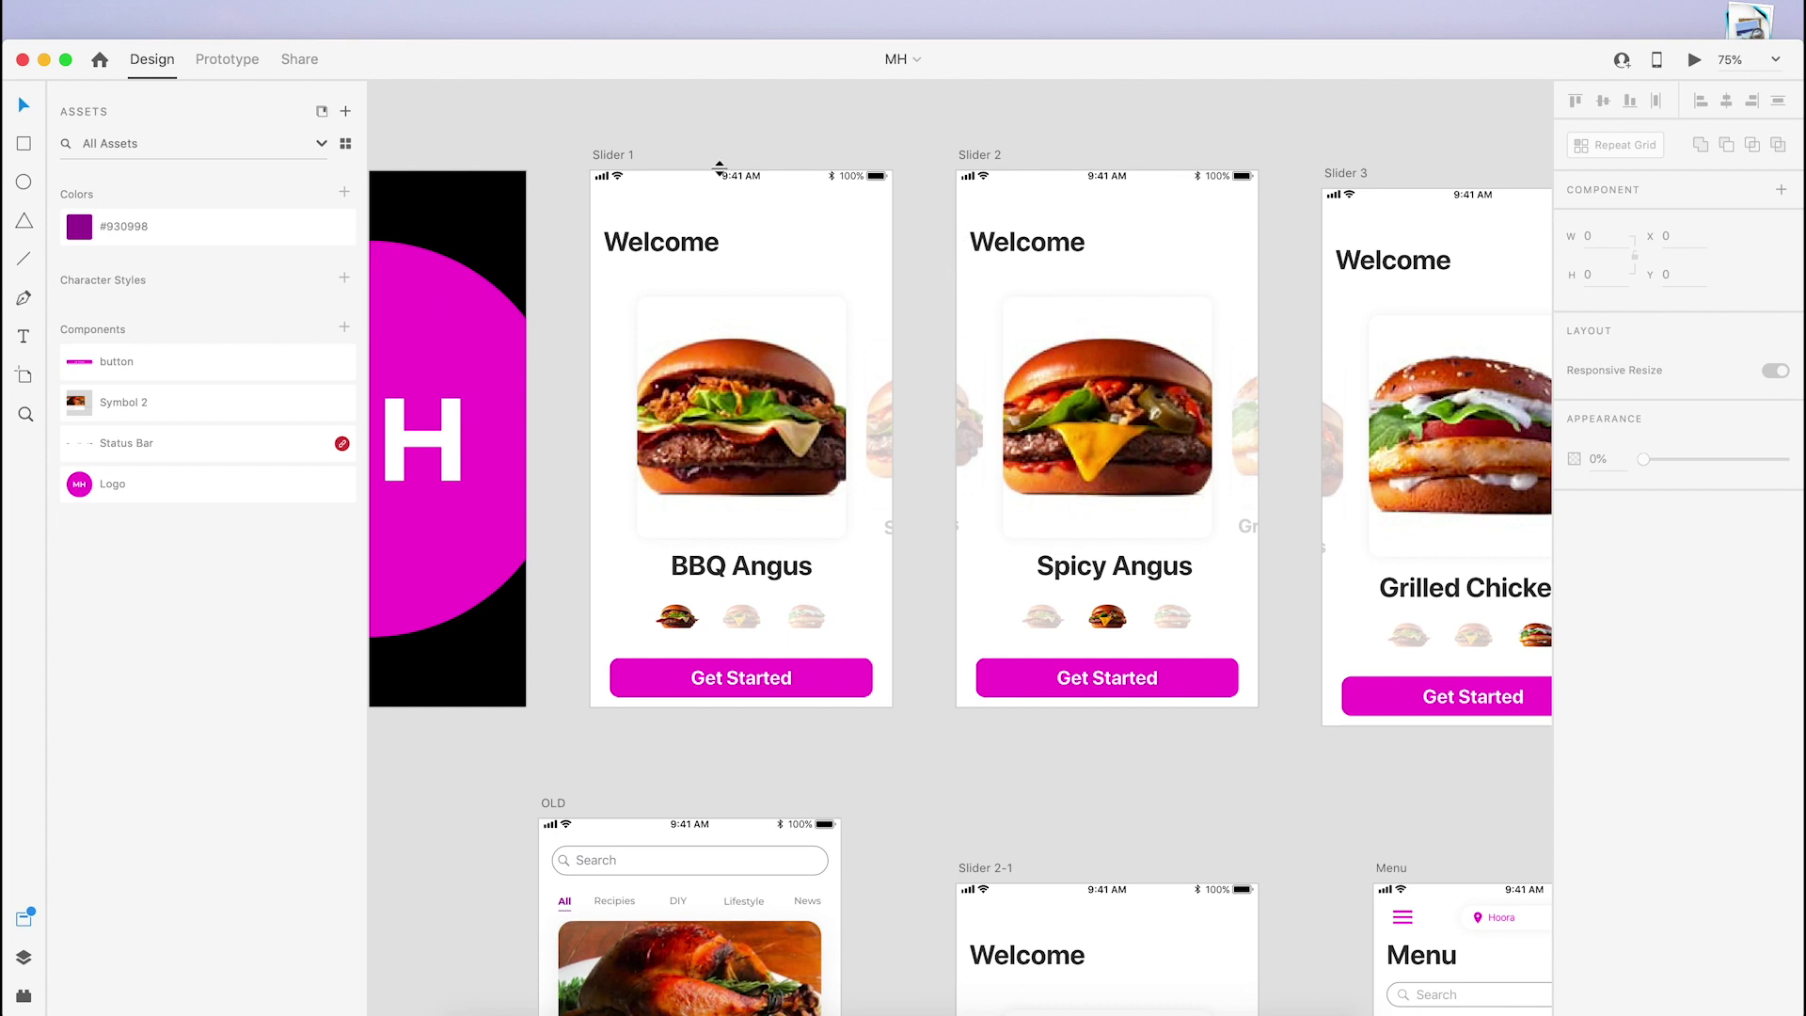
{"action": "left_click", "coordinate": [658, 252]}
{"action": "left_click", "coordinate": [768, 426]}
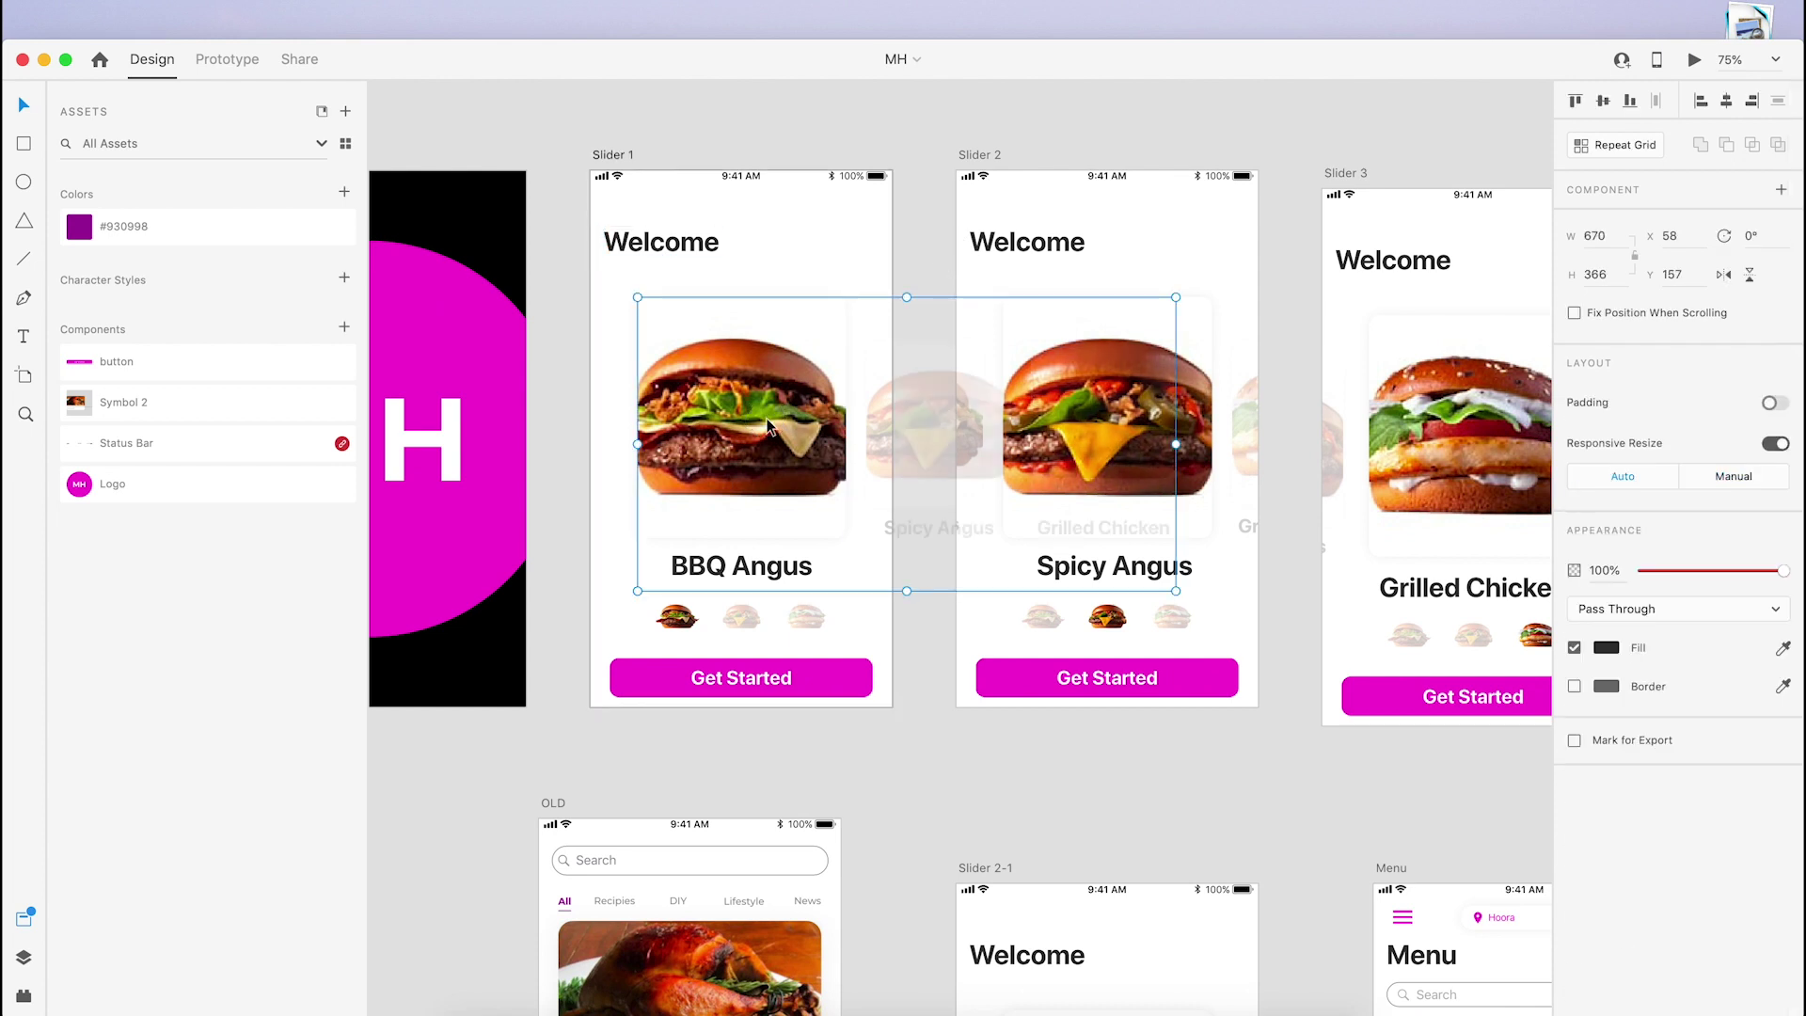
{"action": "left_click", "coordinate": [805, 676]}
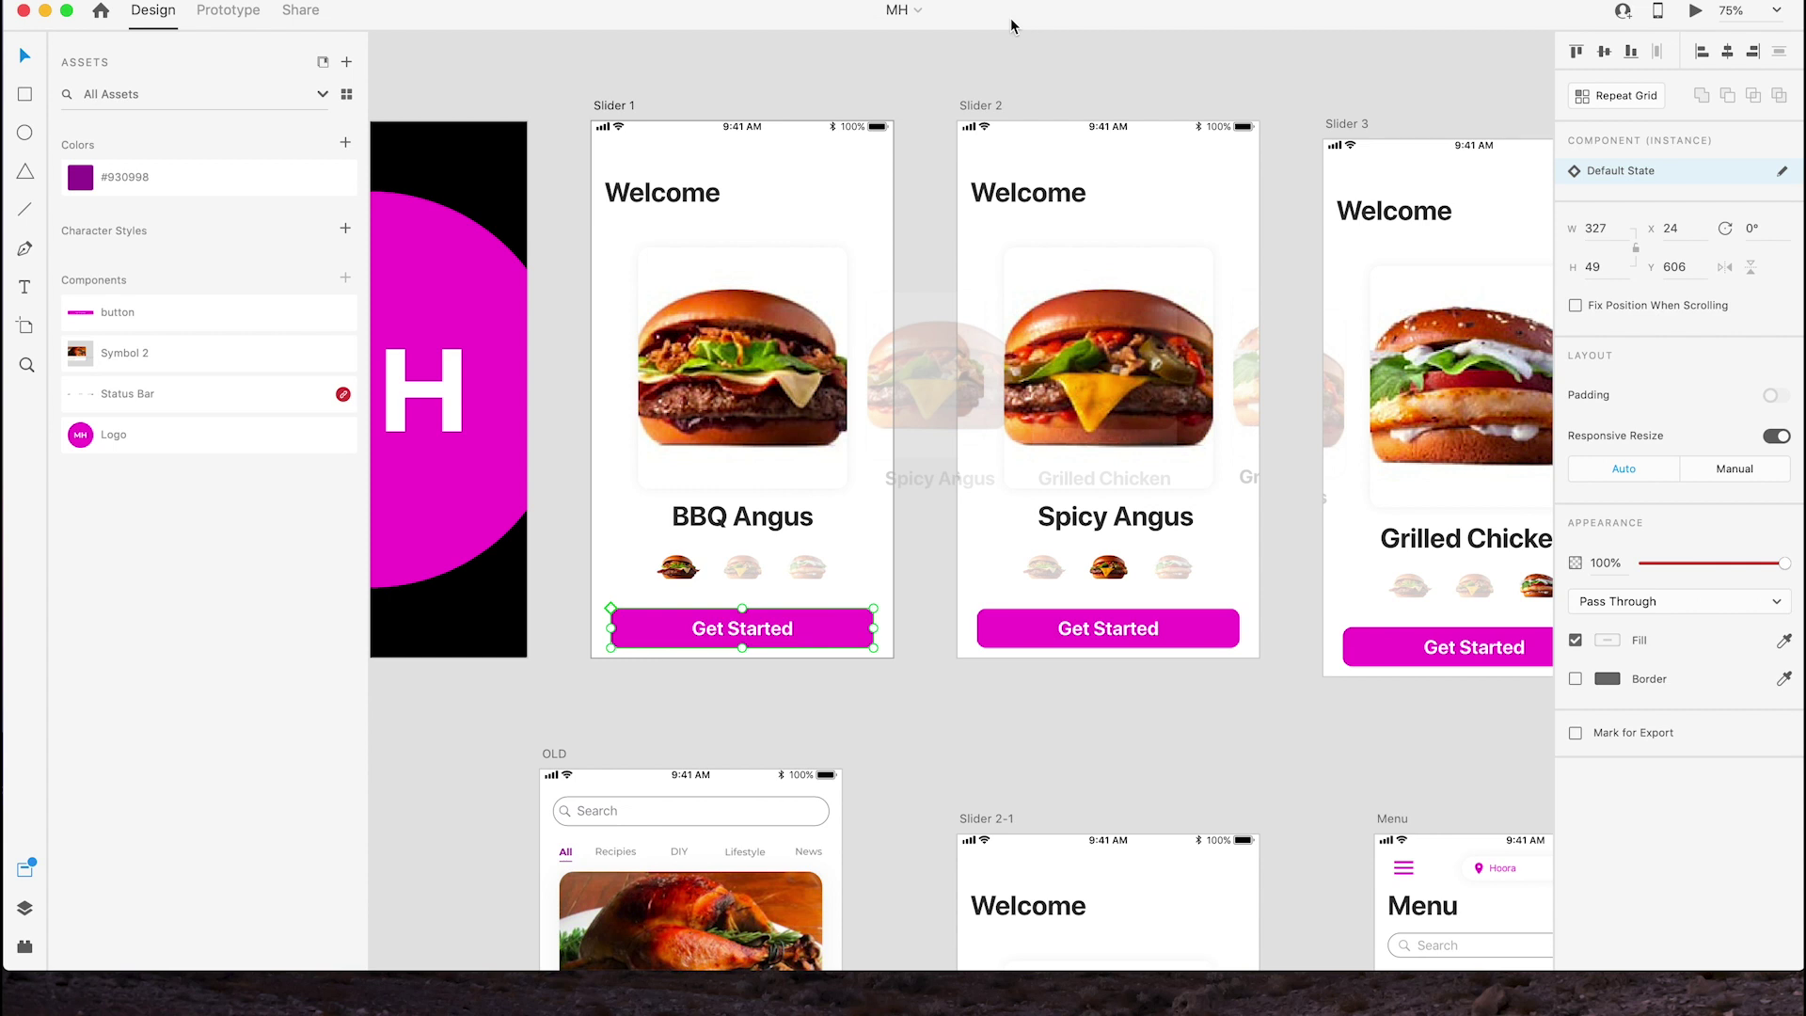
{"action": "left_click", "coordinate": [609, 107]}
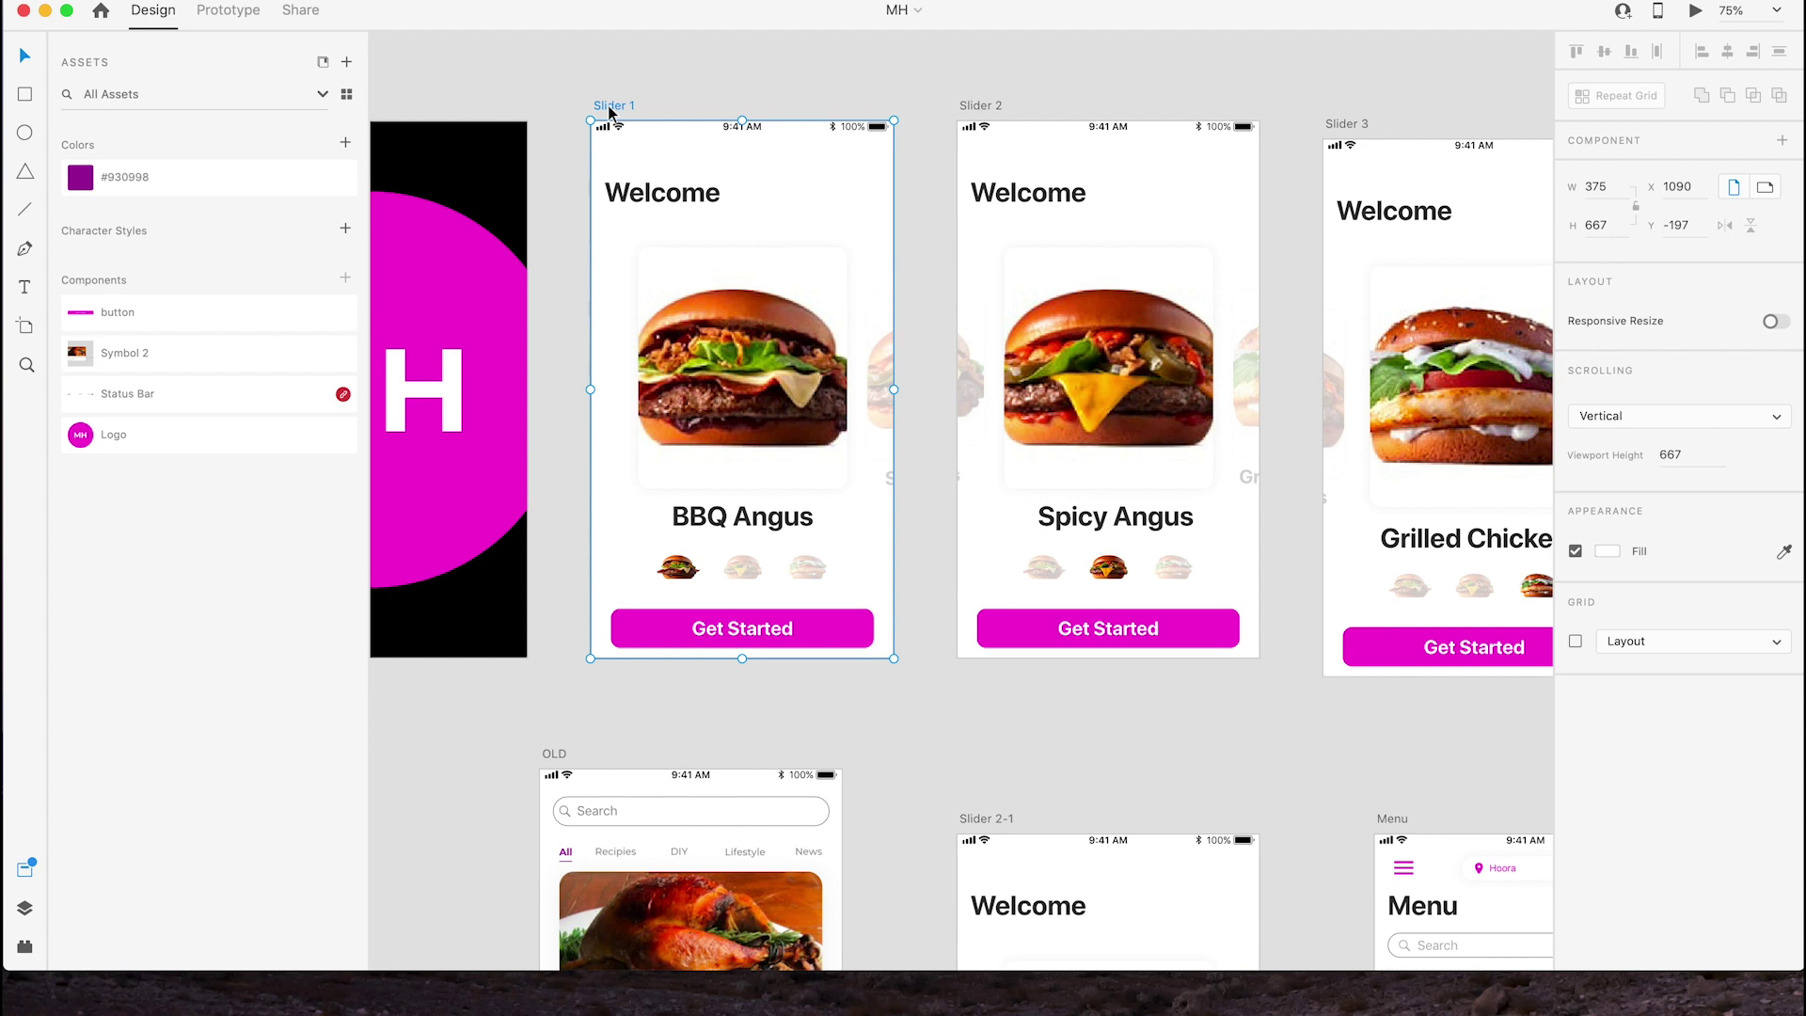
Preview the MH prototype from the Slider 1 artboard, swipe from BBQ Angus to the Spicy Angus slide, and close the preview
{"action": "left_click", "coordinate": [1696, 12]}
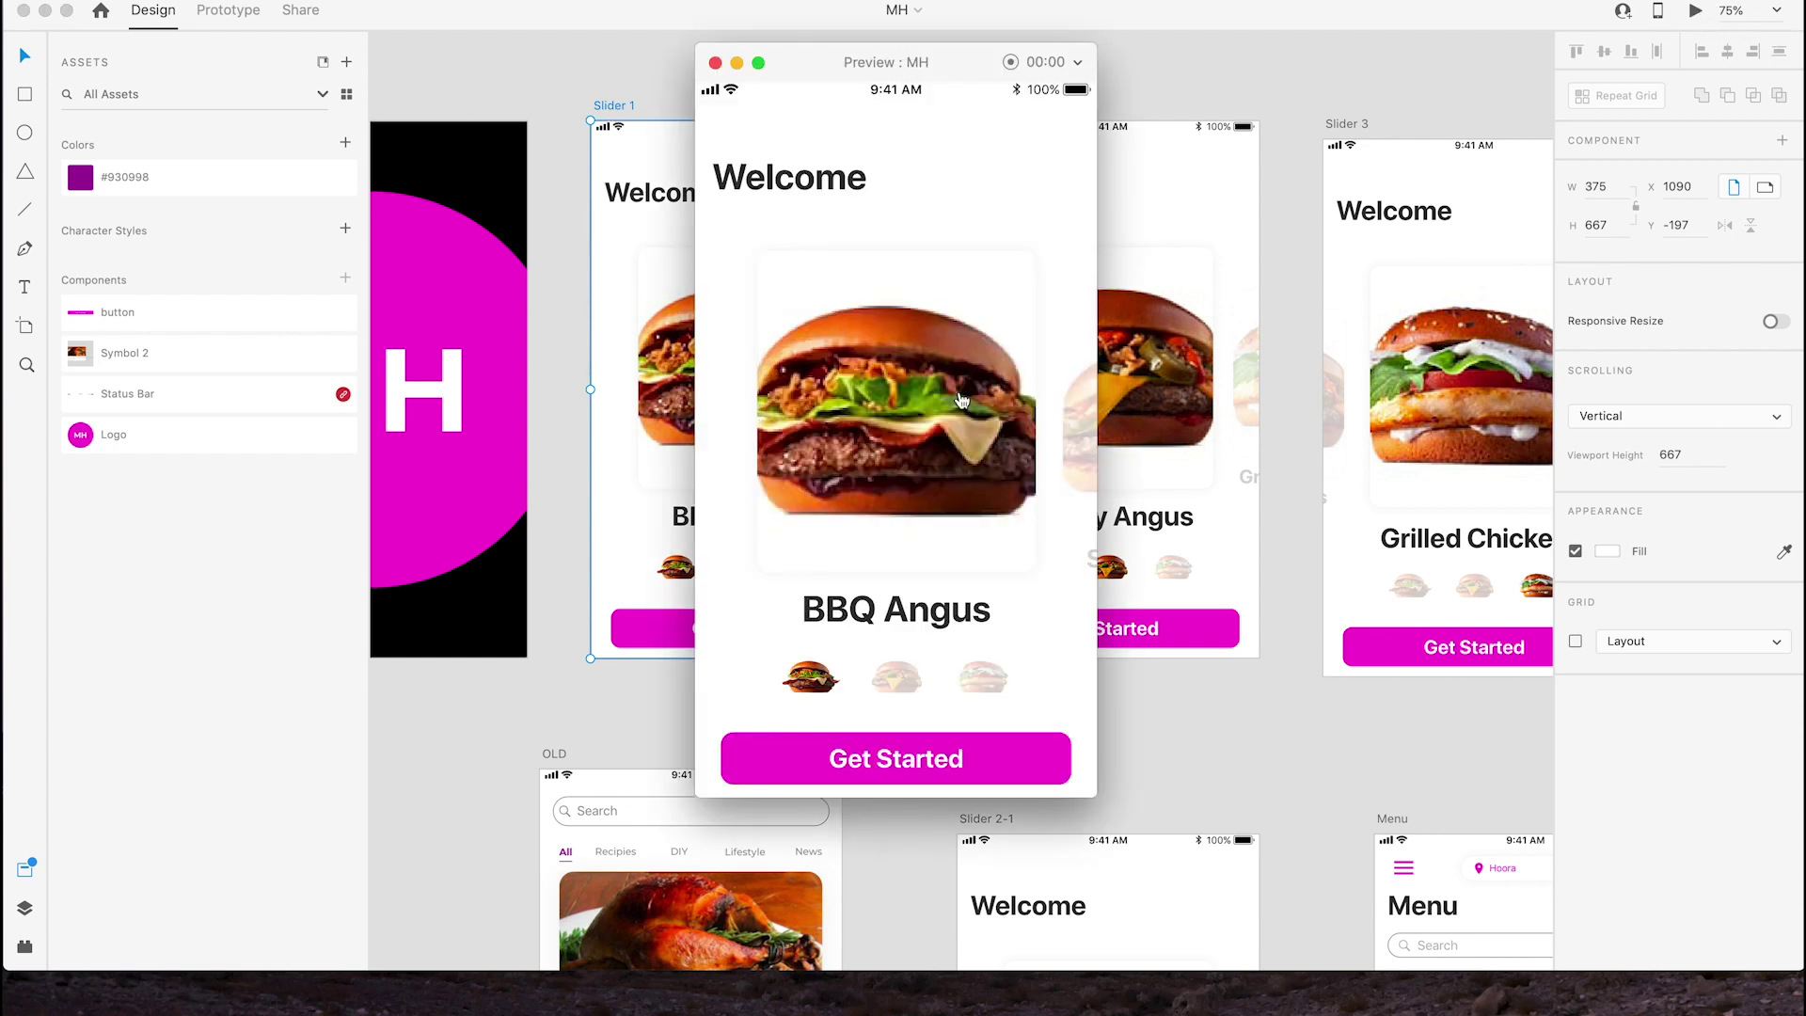
{"action": "left_click", "coordinate": [997, 381]}
{"action": "left_click_drag", "start_coordinate": [1031, 429], "coordinate": [938, 397]}
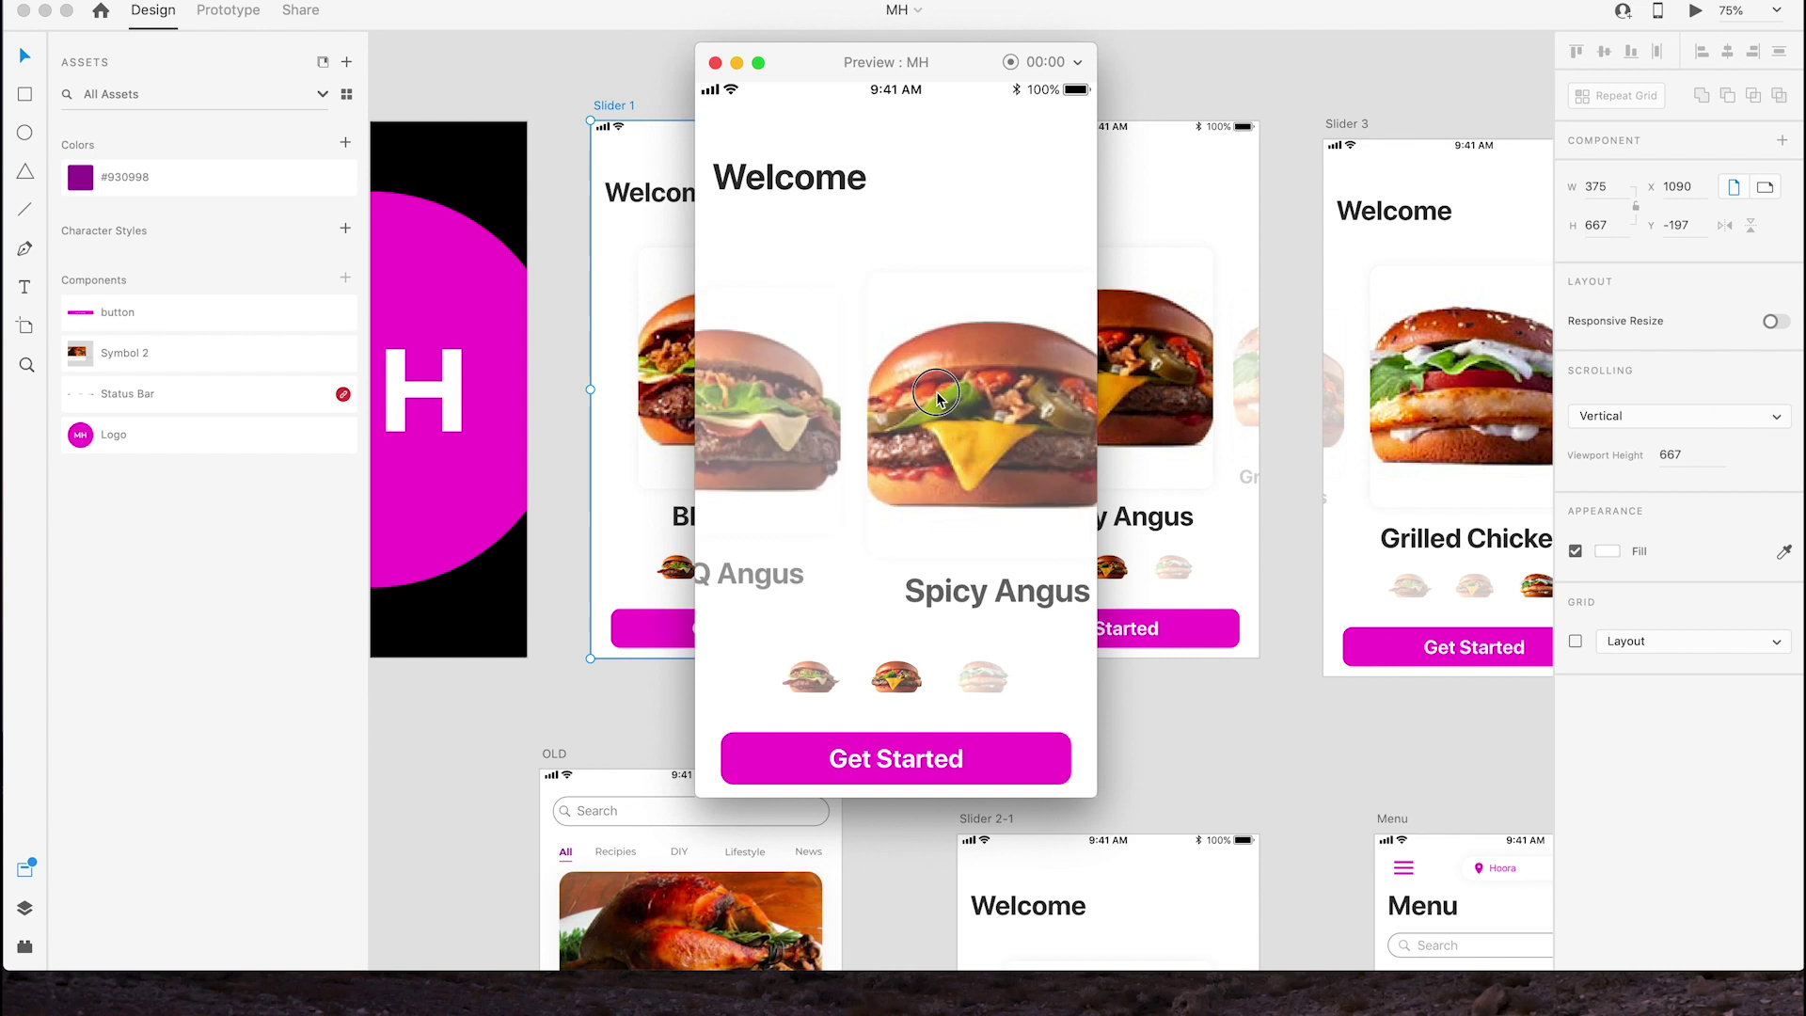
{"action": "left_click", "coordinate": [943, 419]}
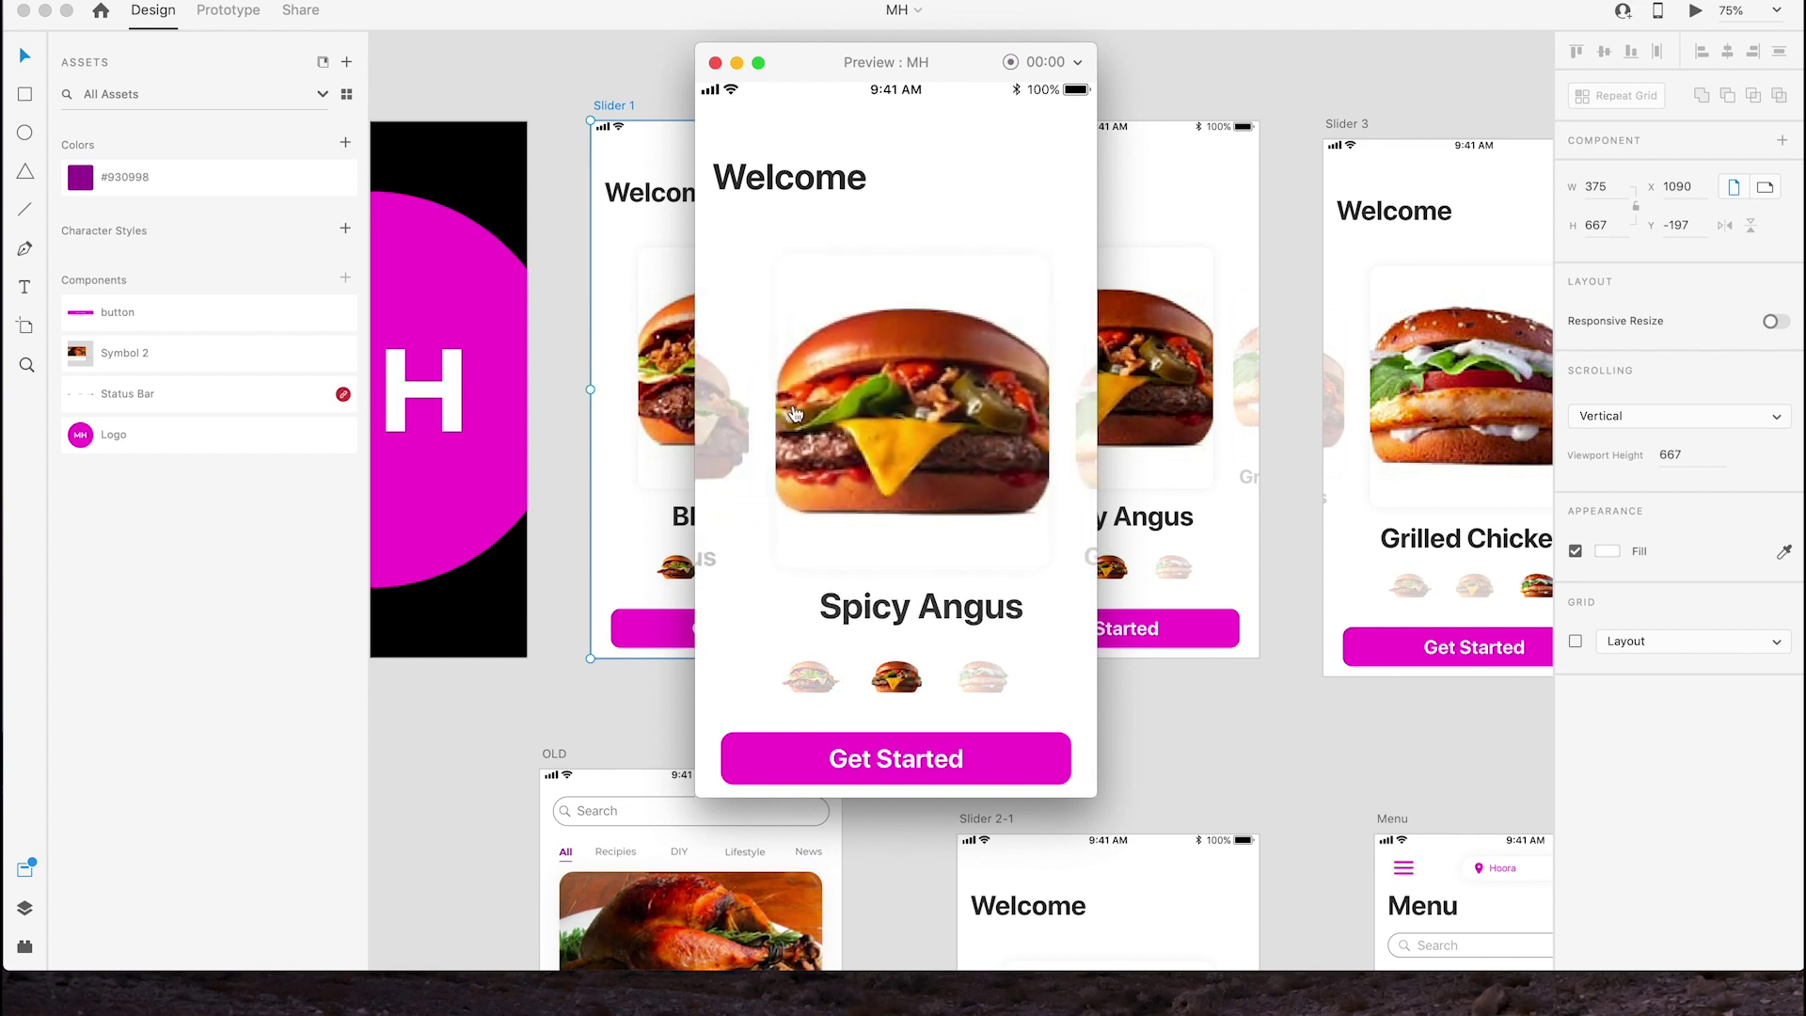
{"action": "left_click", "coordinate": [934, 428]}
{"action": "left_click", "coordinate": [715, 62]}
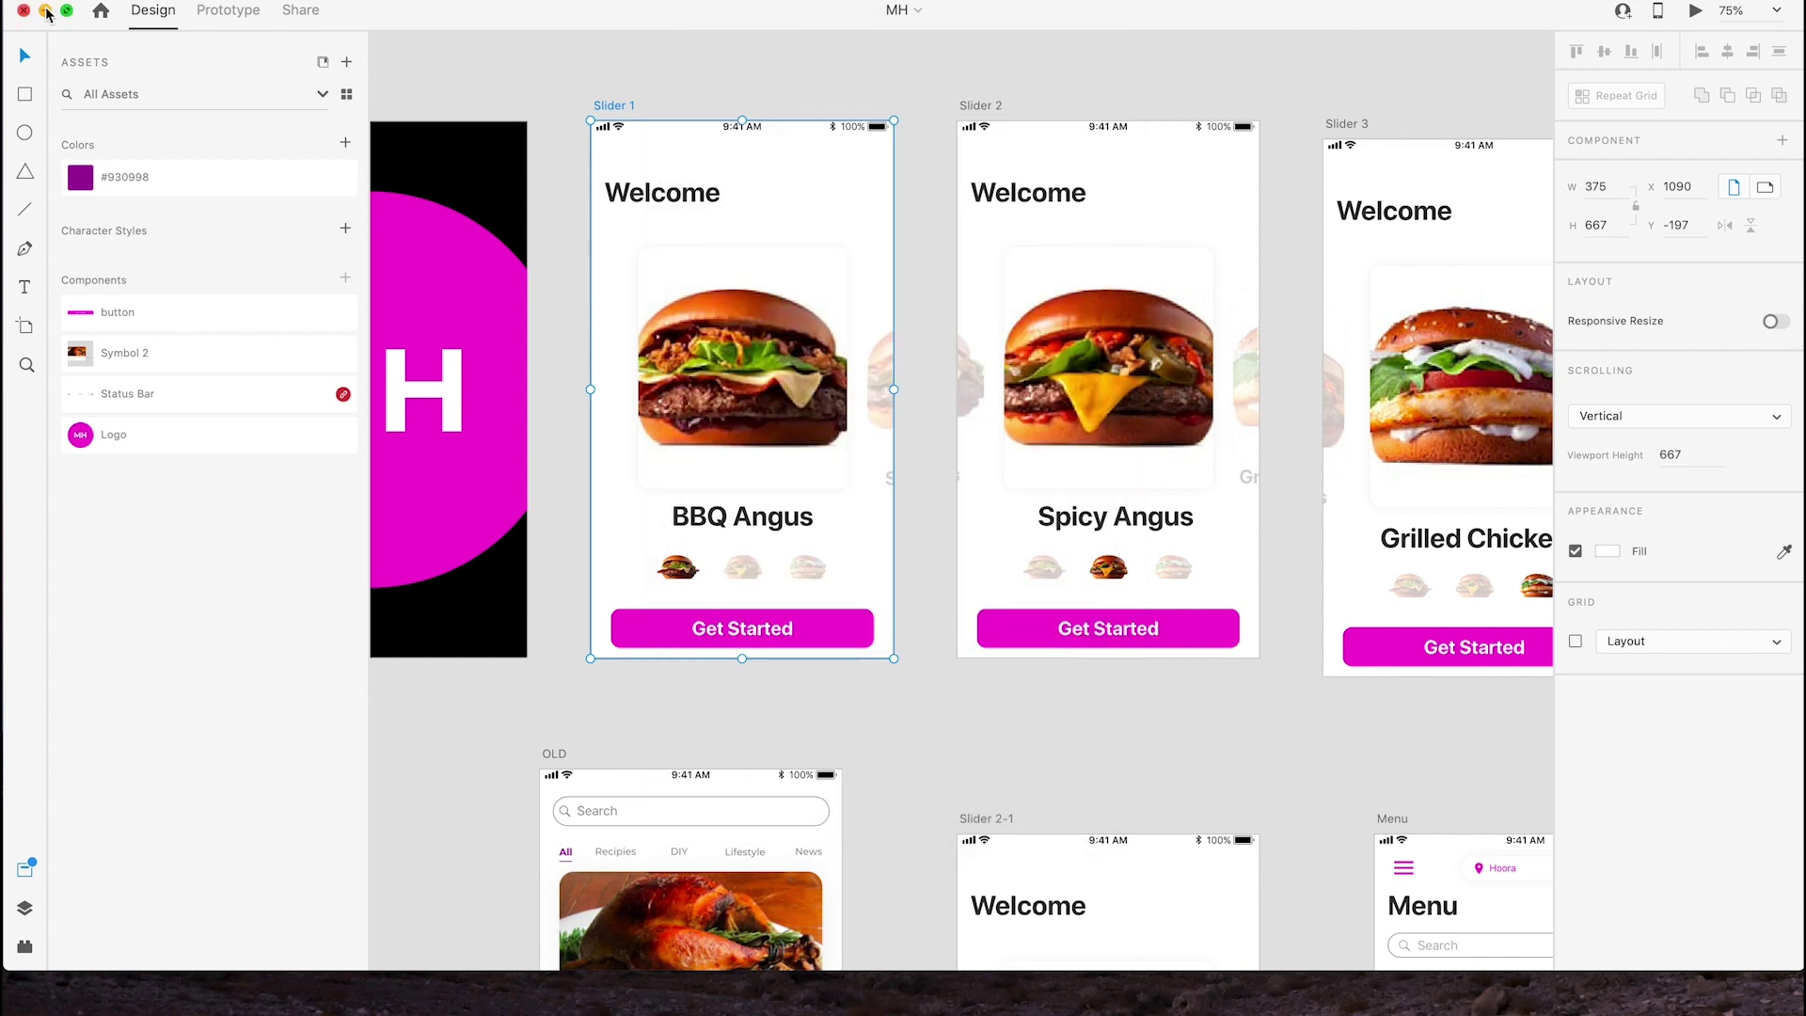
Minimize the MH document and open MG.xd from the Exercice Files folder
{"action": "left_click", "coordinate": [45, 10]}
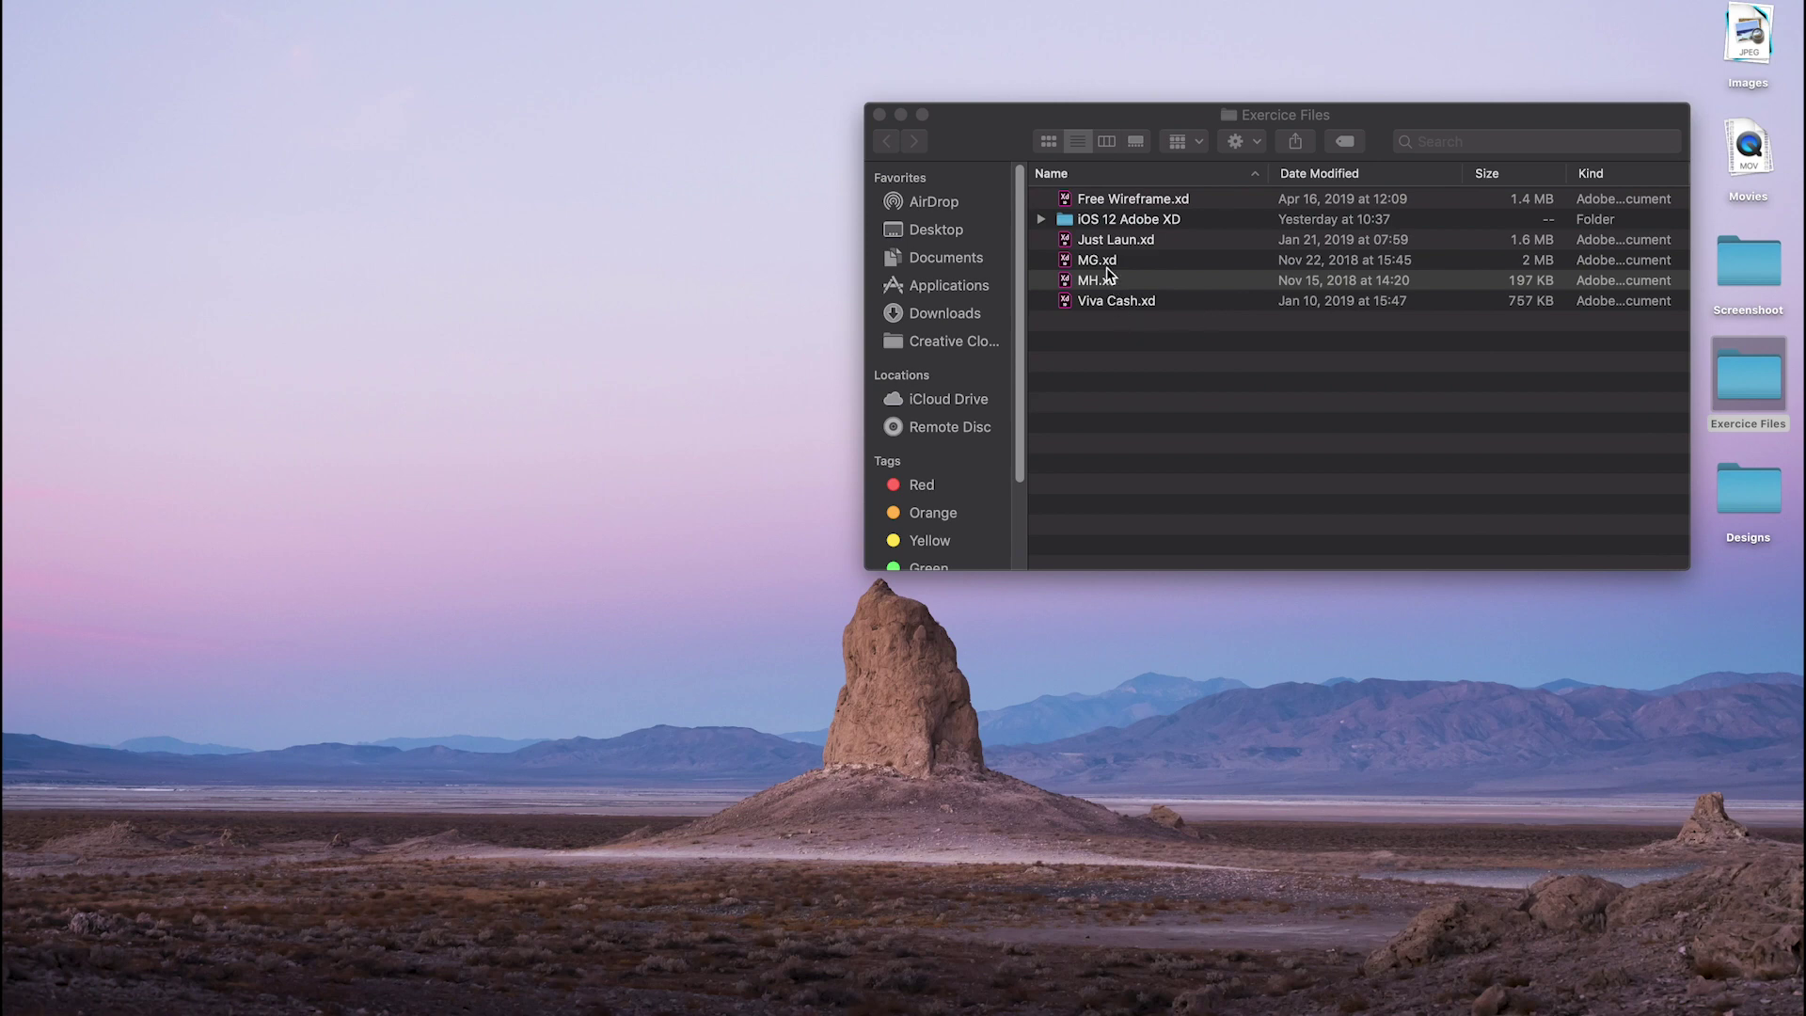
{"action": "double_click", "coordinate": [1109, 280]}
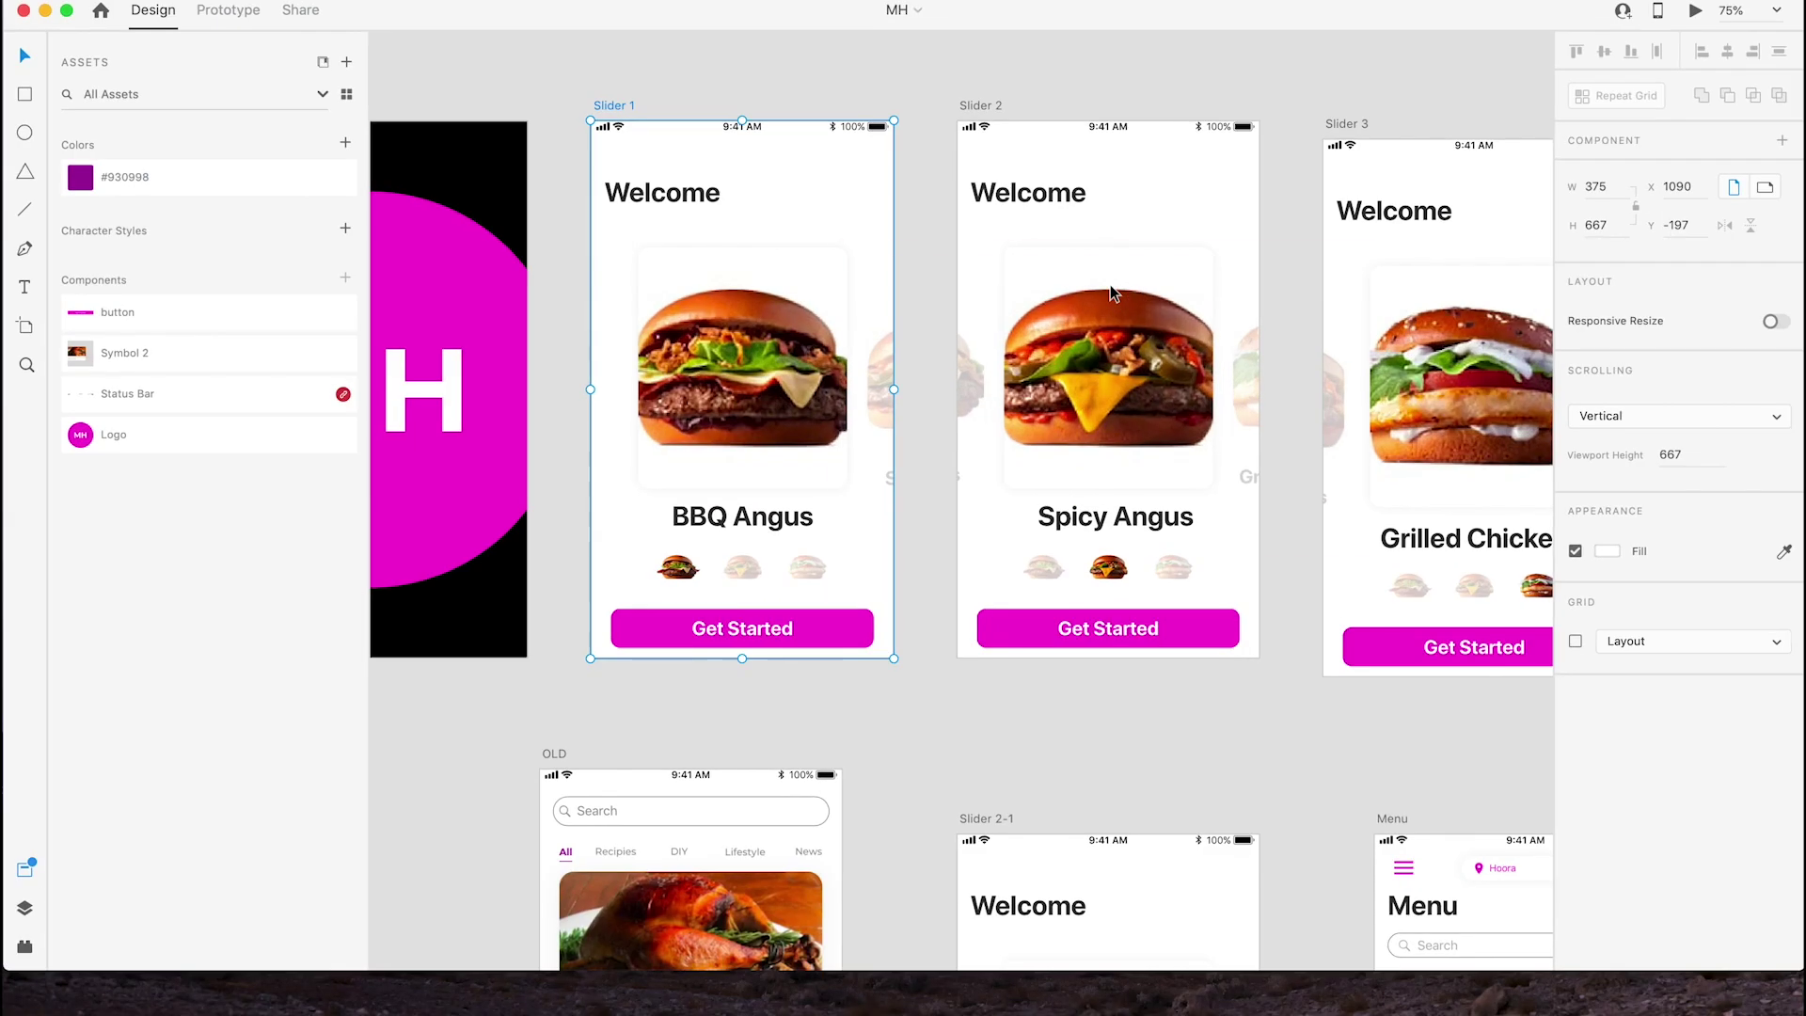
{"action": "left_click", "coordinate": [45, 10]}
{"action": "left_click", "coordinate": [1107, 264]}
{"action": "double_click", "coordinate": [1107, 267]}
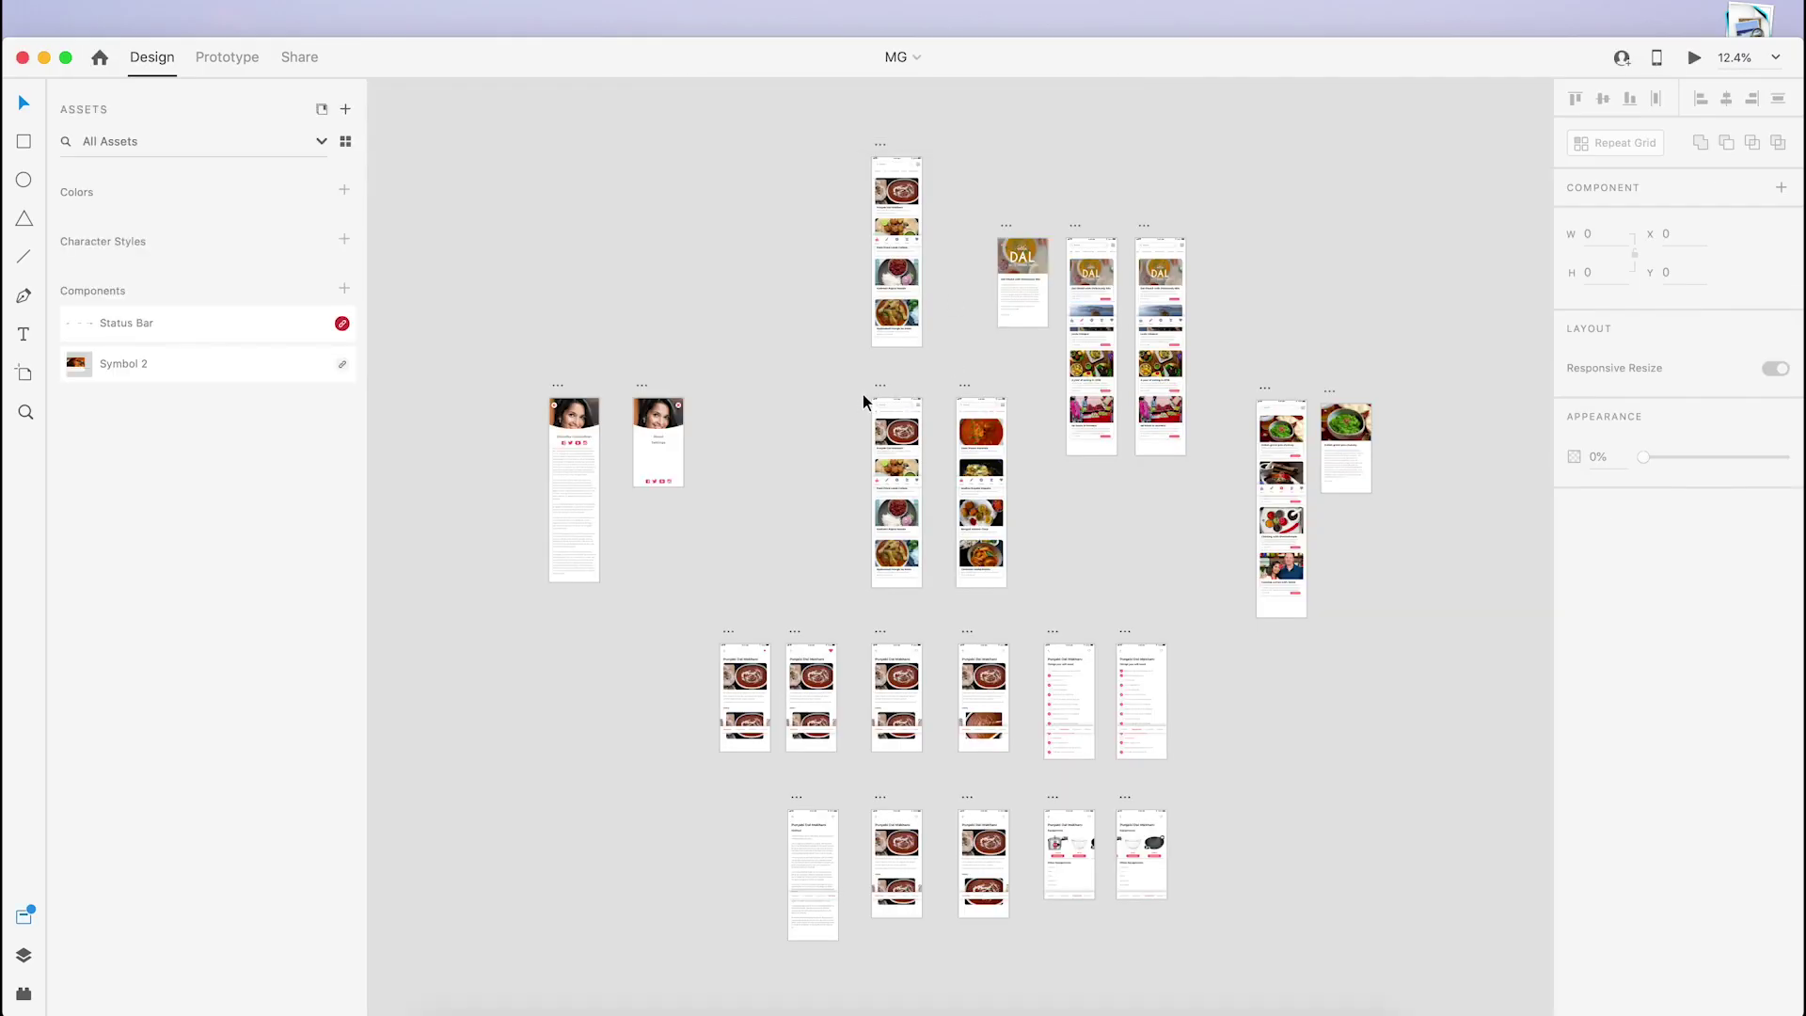
Preview the MG prototype from the recipe home artboard and scroll its food category bar to Vegetarian and back to All
{"action": "left_click", "coordinate": [898, 380]}
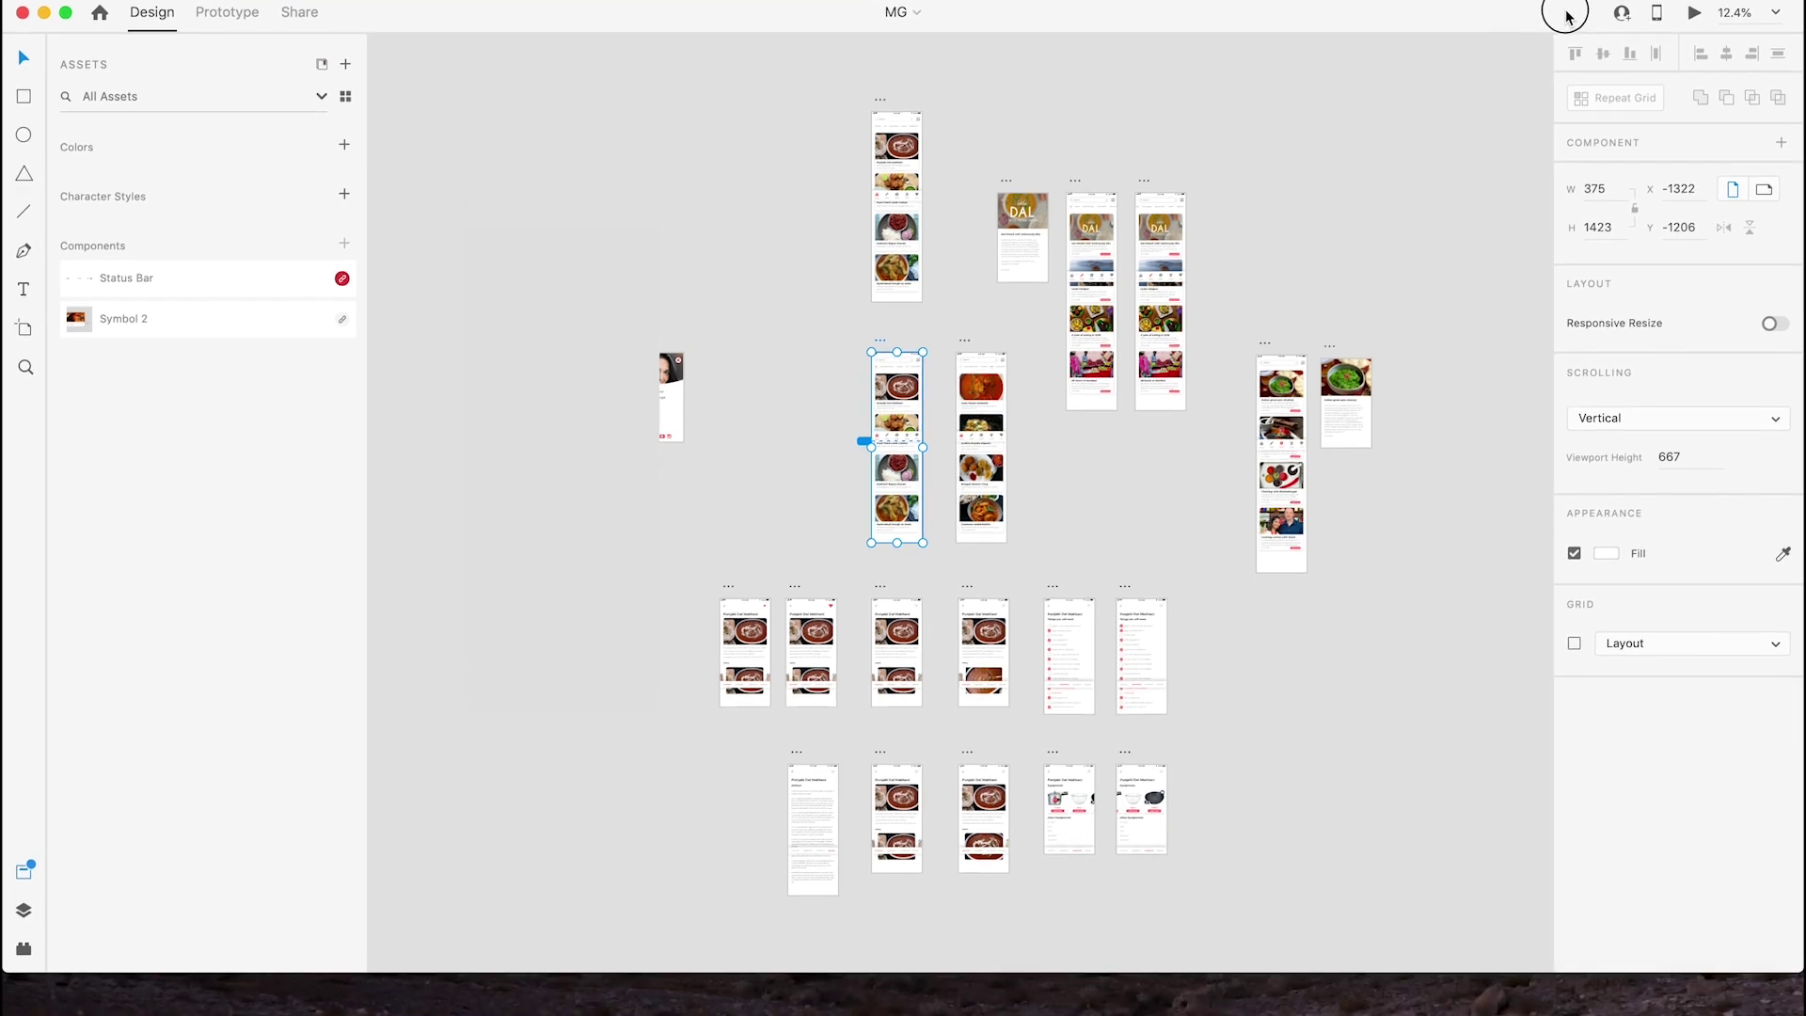
{"action": "left_click", "coordinate": [1693, 11]}
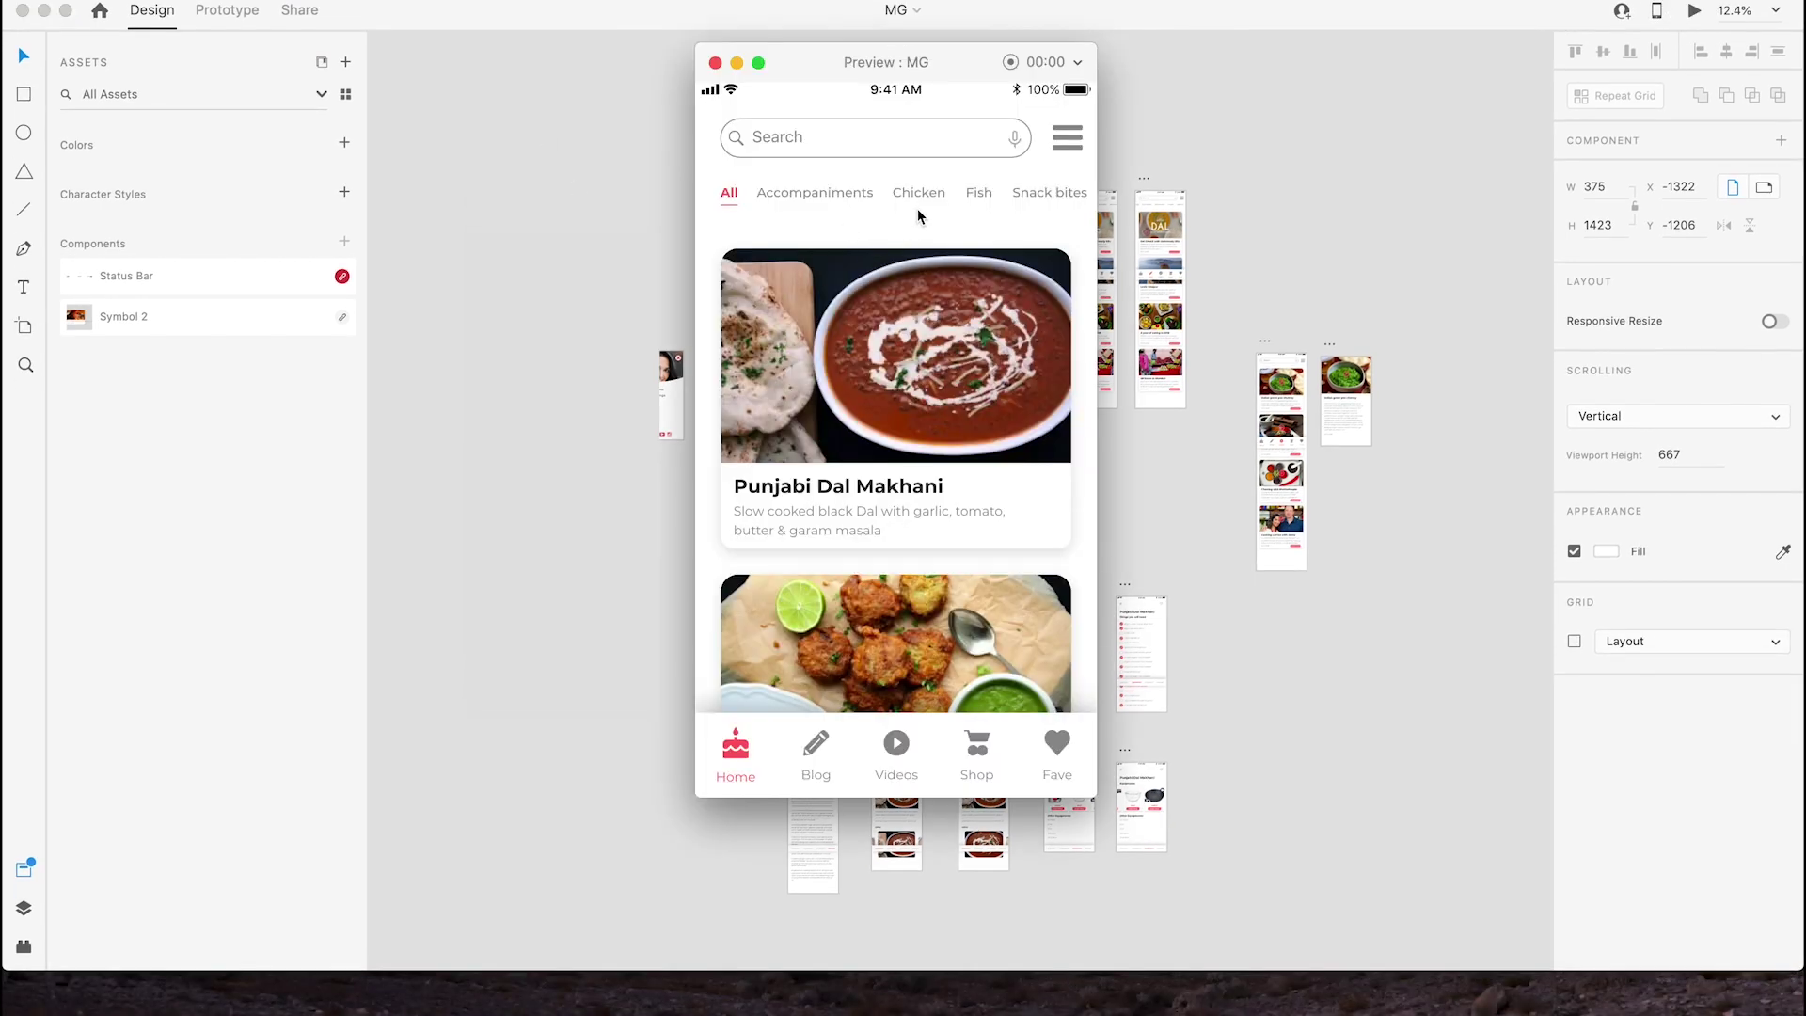
{"action": "left_click_drag", "start_coordinate": [978, 199], "coordinate": [799, 198]}
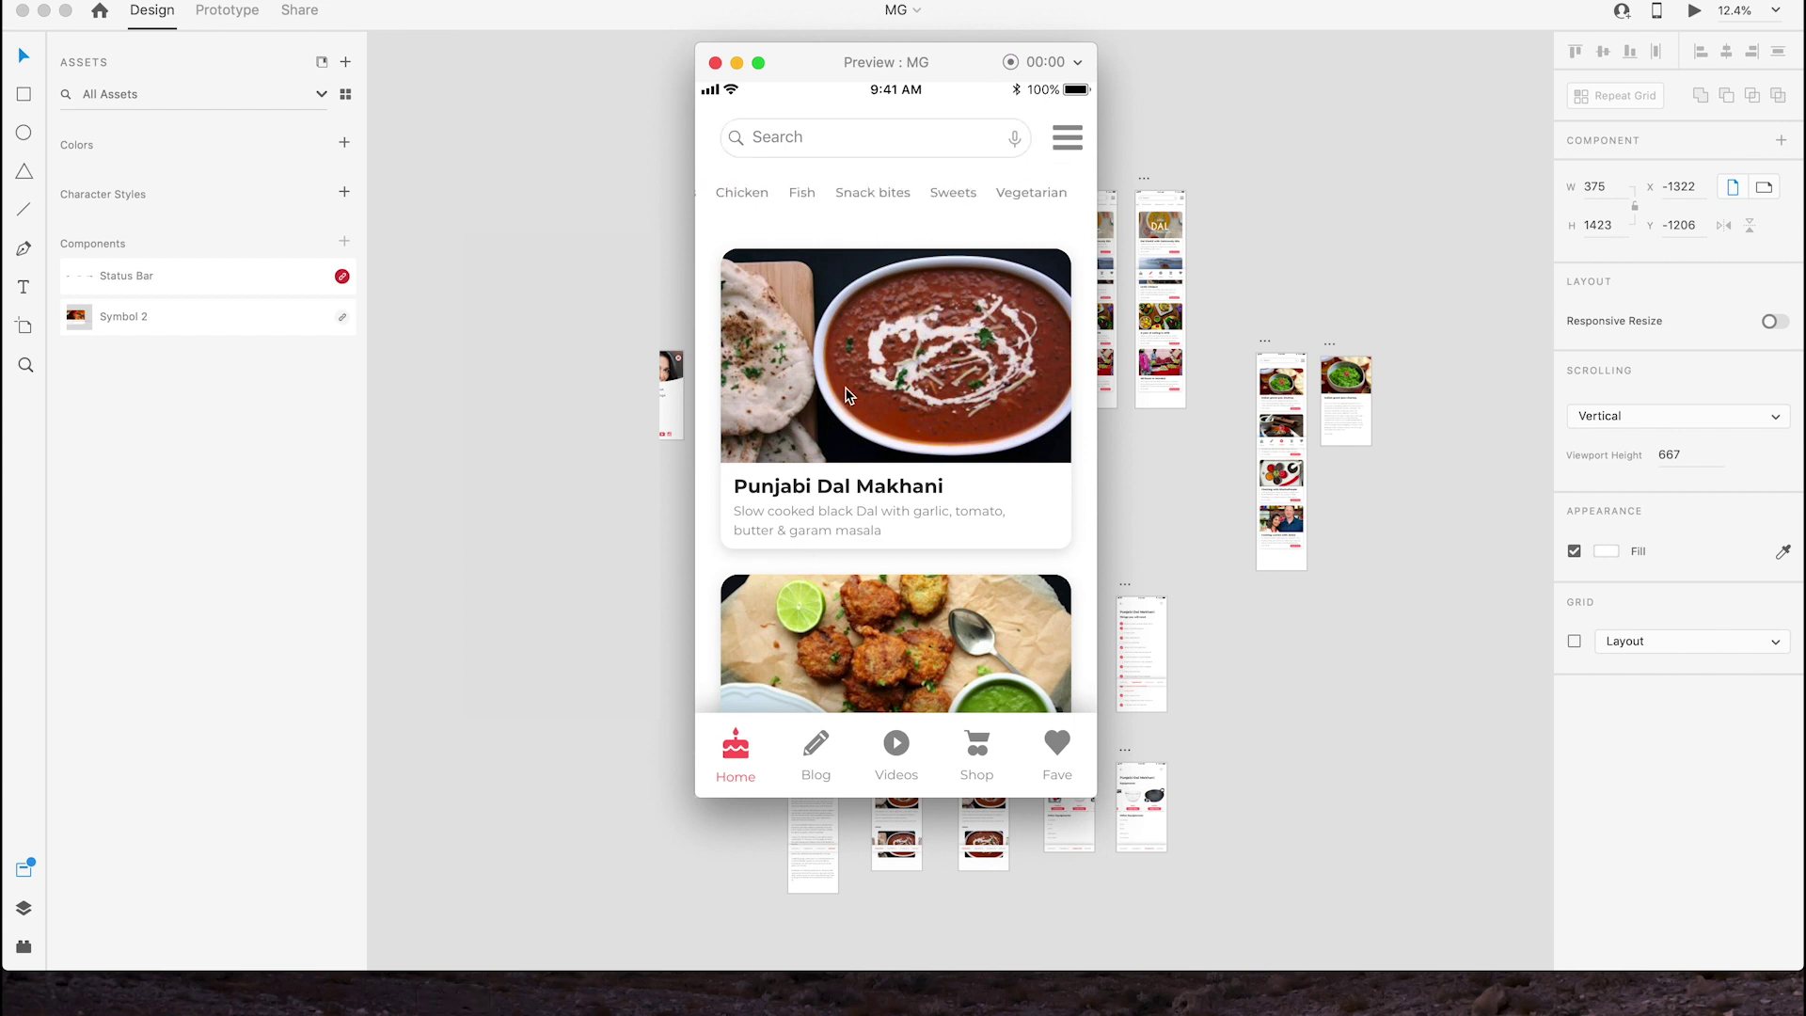
{"action": "left_click_drag", "start_coordinate": [744, 203], "coordinate": [921, 200]}
{"action": "left_click", "coordinate": [911, 325]}
{"action": "left_click", "coordinate": [730, 137]}
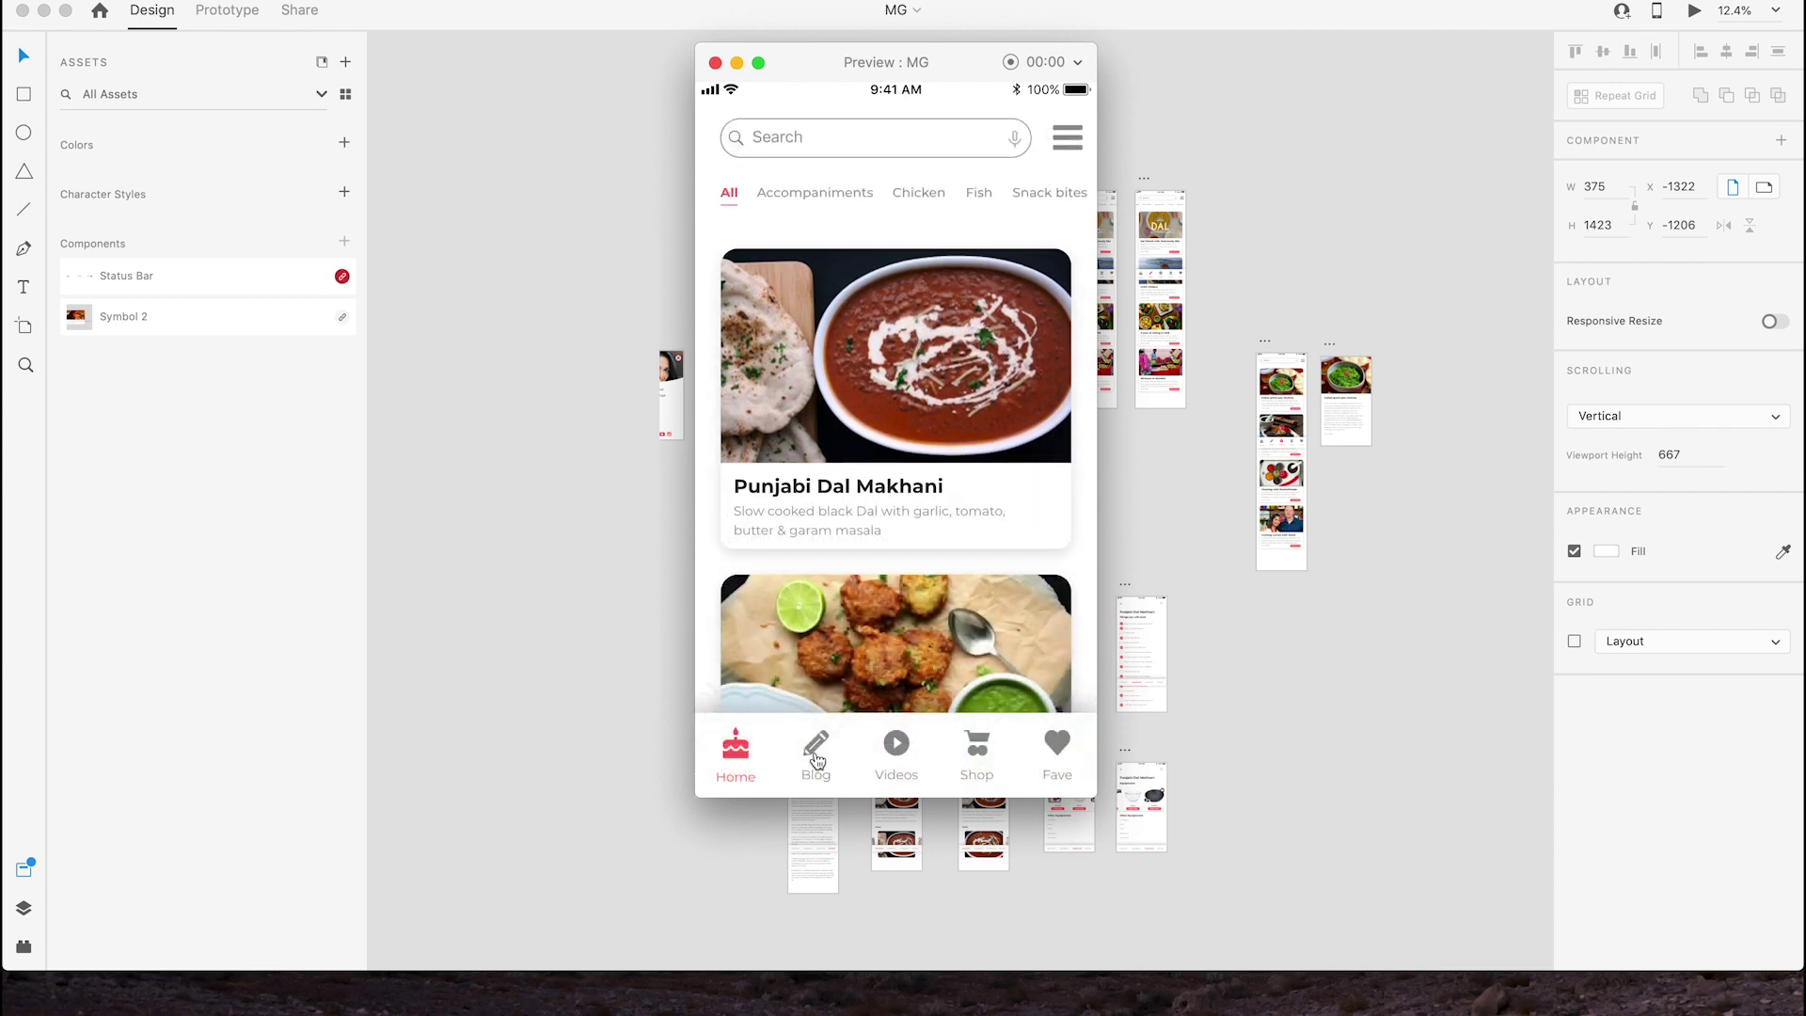
Go to the Blog screen in the MG prototype preview, look it over, and close the preview
{"action": "left_click", "coordinate": [816, 758]}
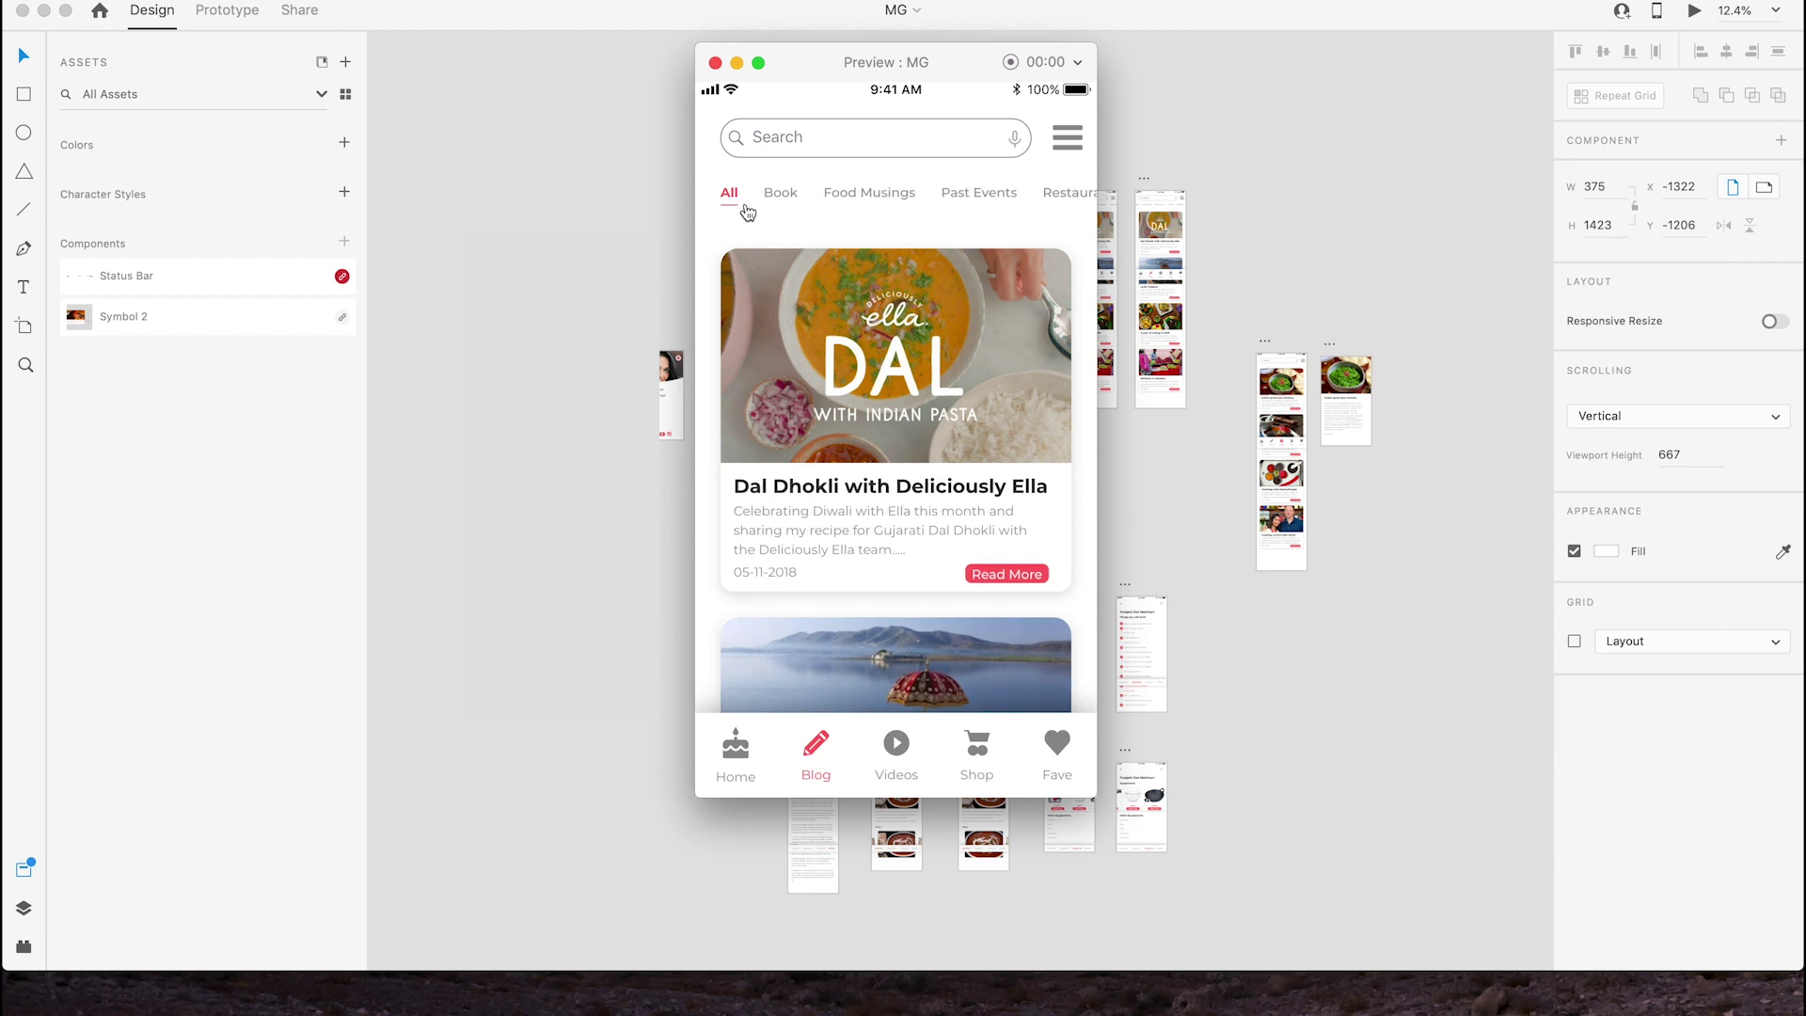
{"action": "left_click", "coordinate": [715, 63]}
{"action": "left_click", "coordinate": [715, 63]}
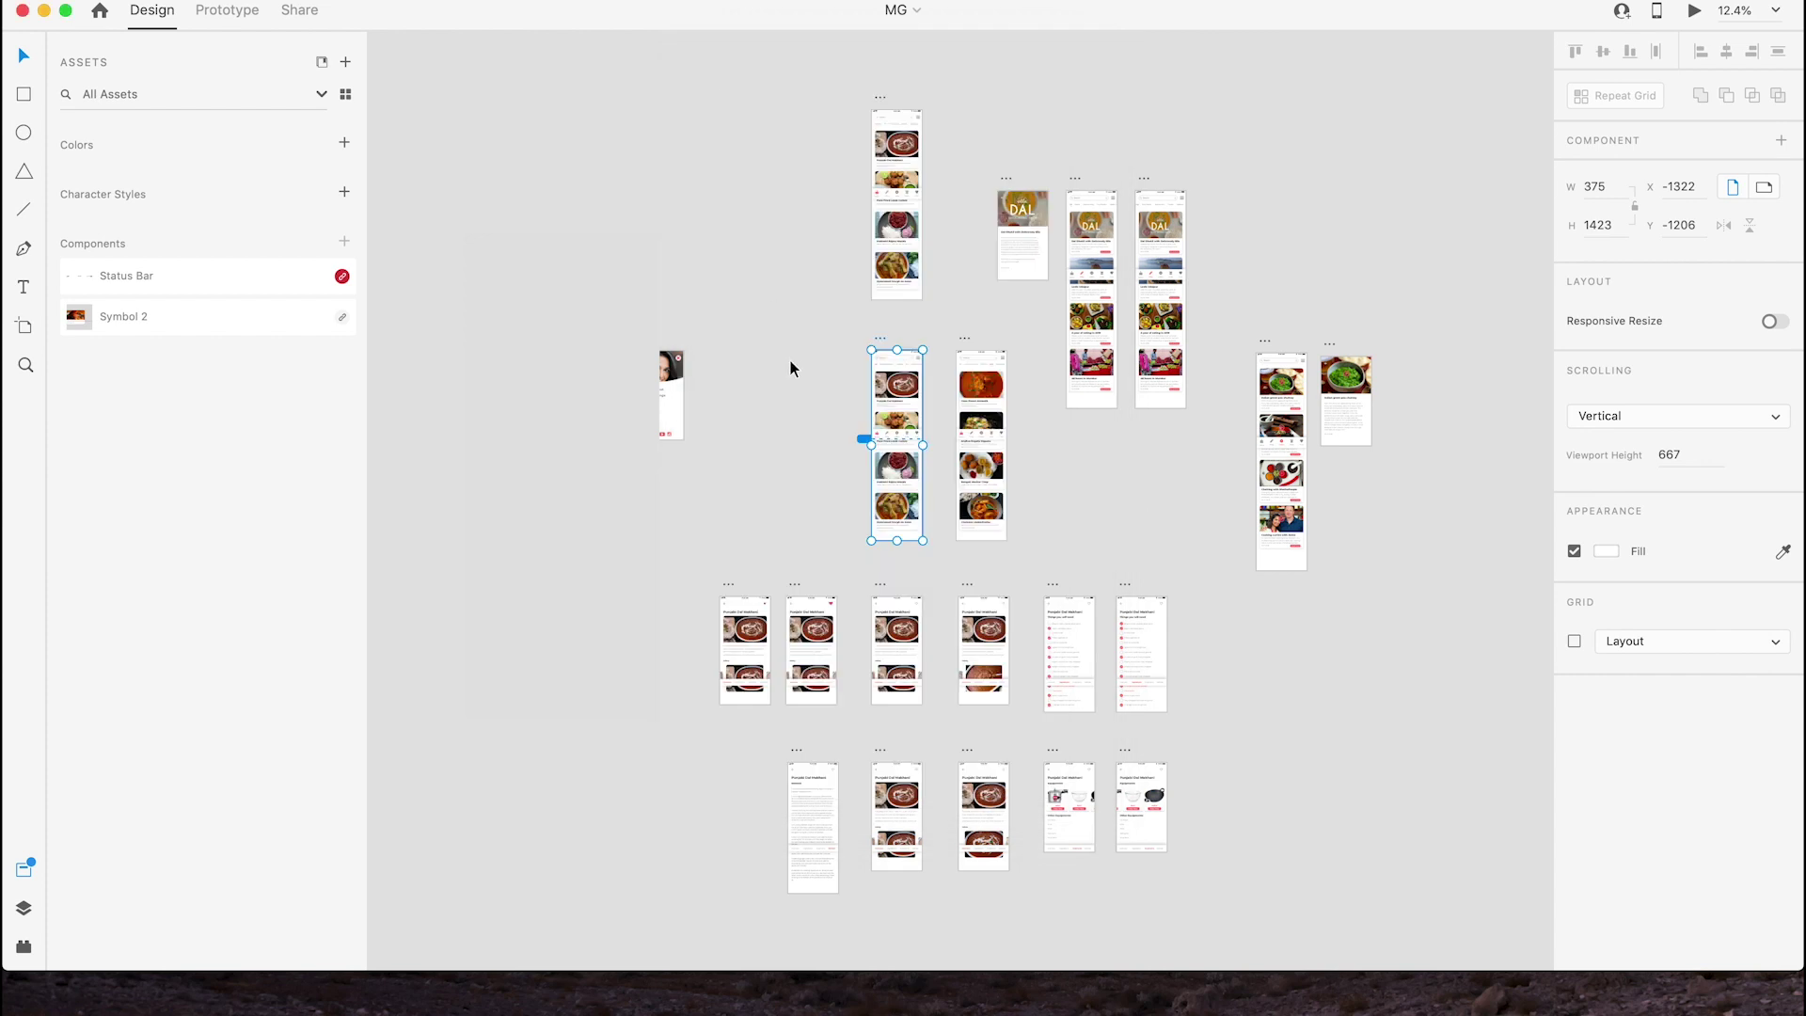